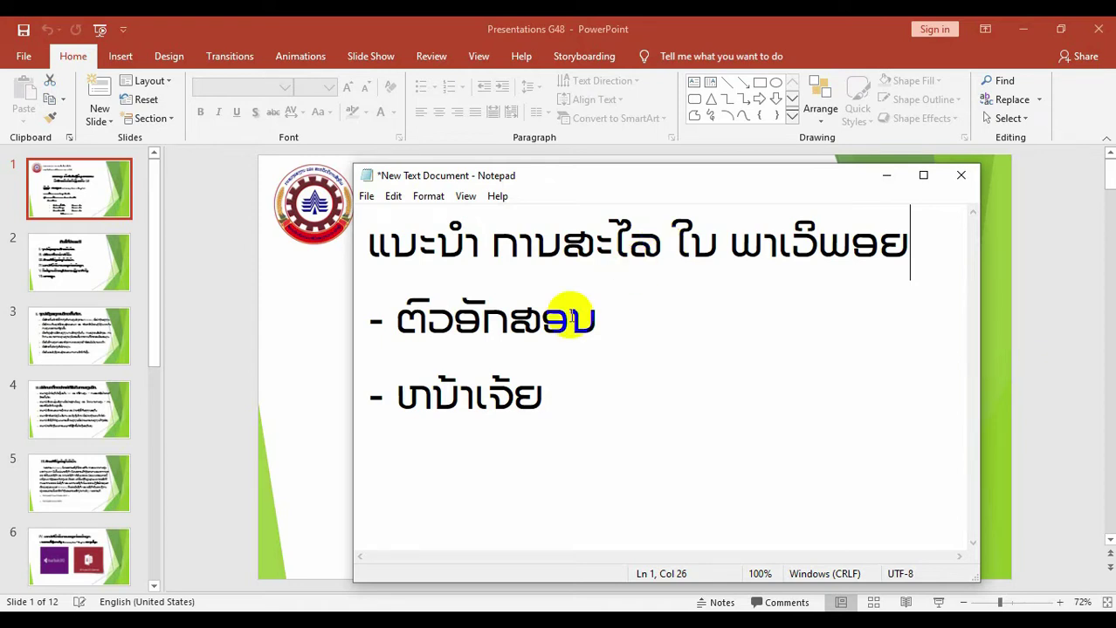
- Select the second and third Lao outline lines, 'ຕົວອັກສອນ' and 'ໜ້າເຈ້ຍ', in Notepad
{"action": "left_click_drag", "start_coordinate": [641, 323], "coordinate": [327, 316]}
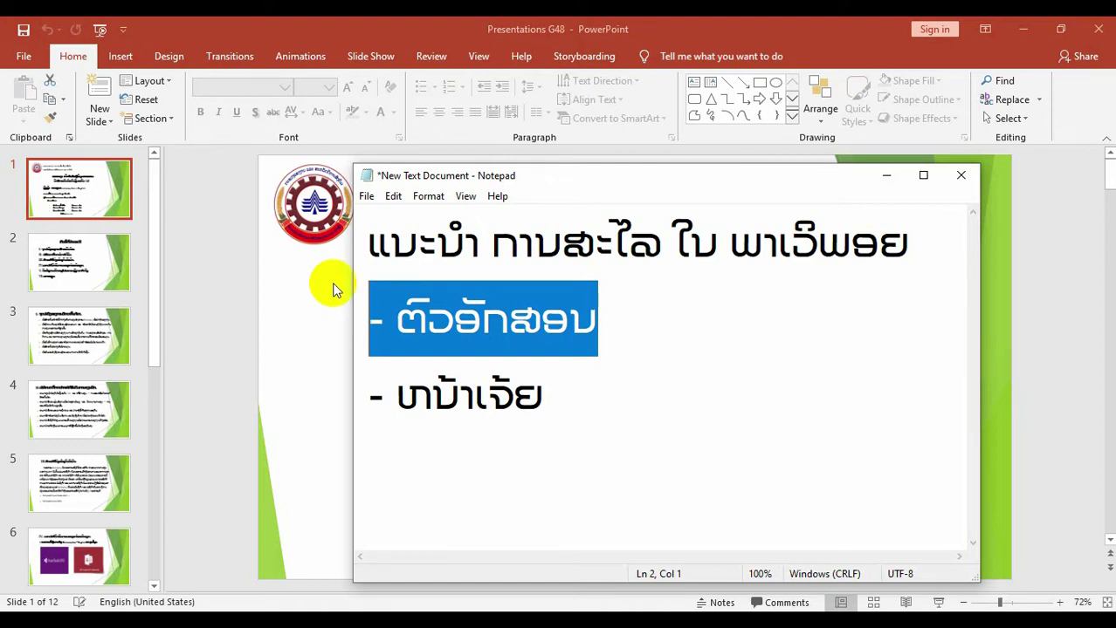
{"action": "left_click_drag", "start_coordinate": [567, 399], "coordinate": [336, 403]}
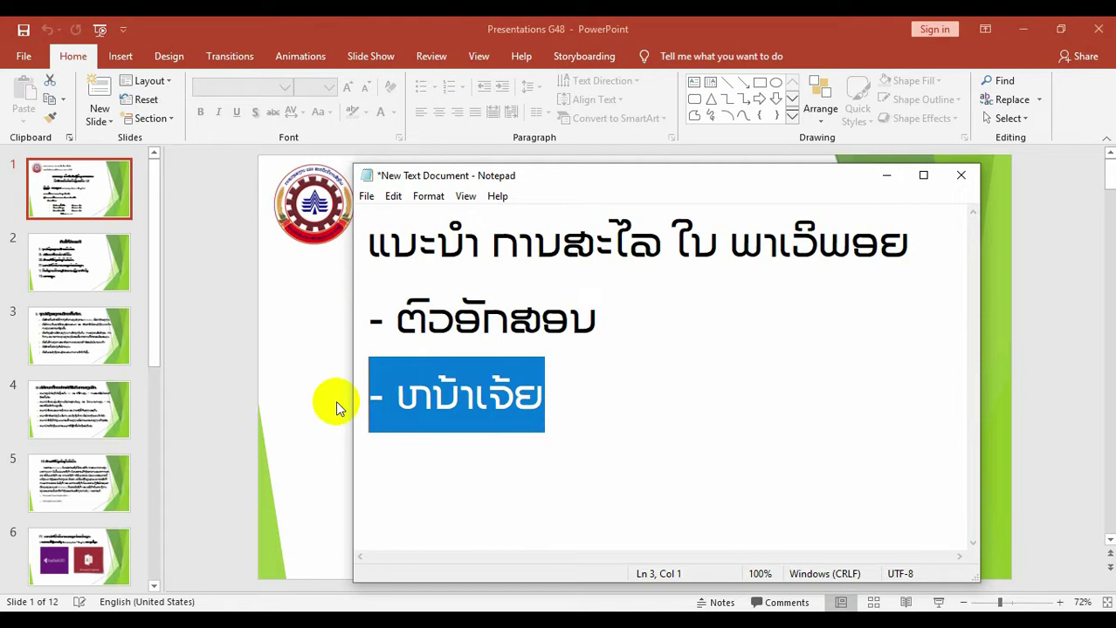
{"action": "left_click", "coordinate": [82, 195]}
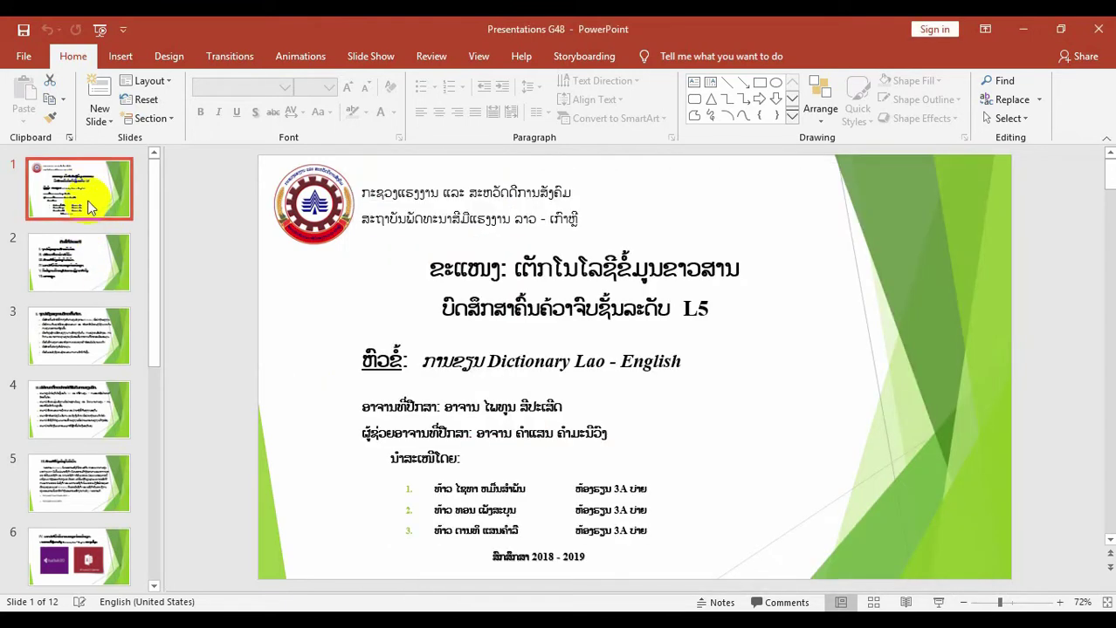
{"action": "left_click", "coordinate": [76, 254]}
{"action": "left_click", "coordinate": [88, 350]}
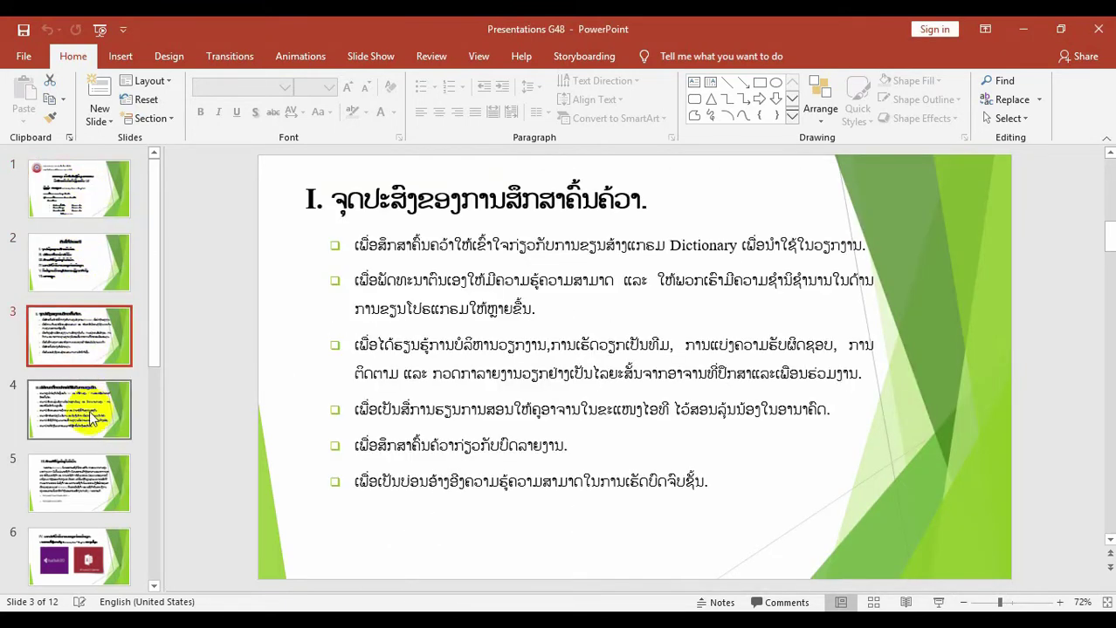
{"action": "left_click", "coordinate": [91, 417]}
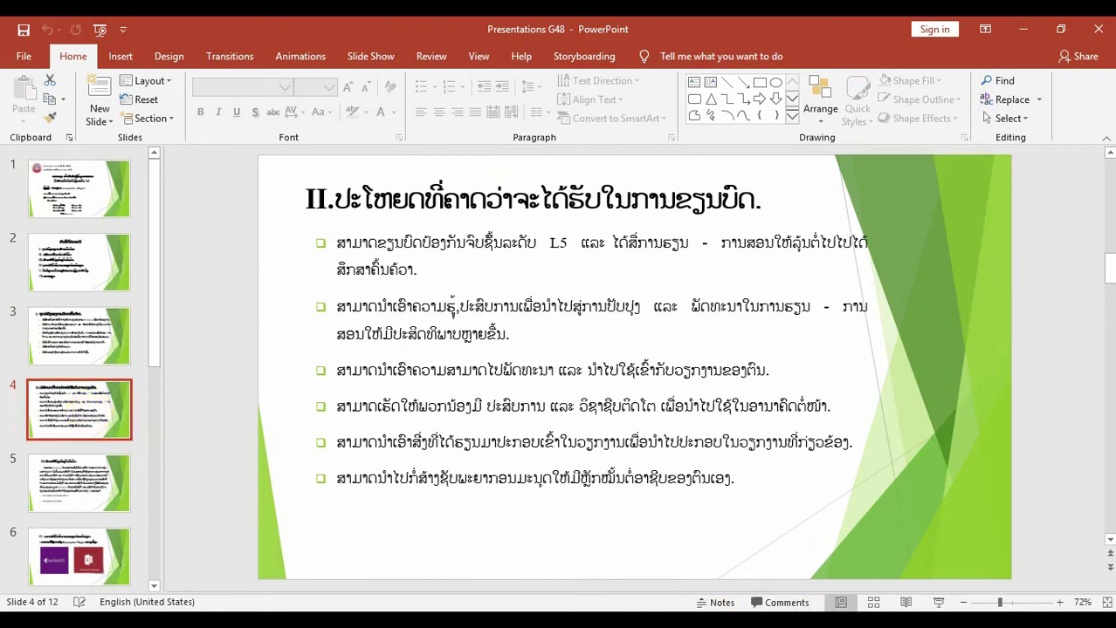
{"action": "key", "text": "alt+Tab"}
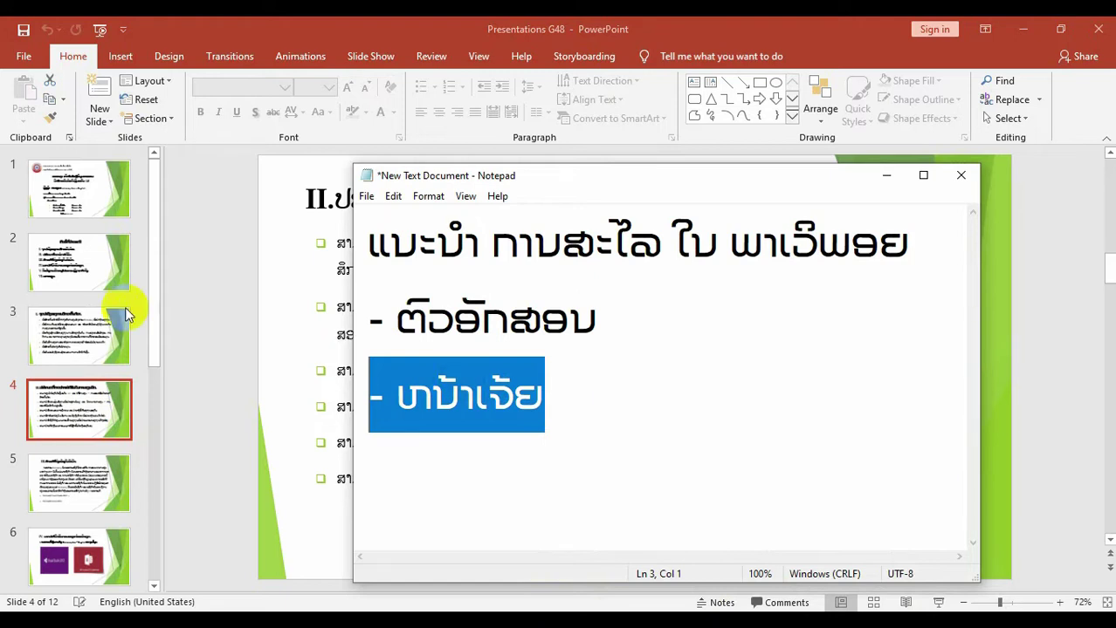
{"action": "left_click", "coordinate": [159, 290]}
{"action": "left_click", "coordinate": [93, 204]}
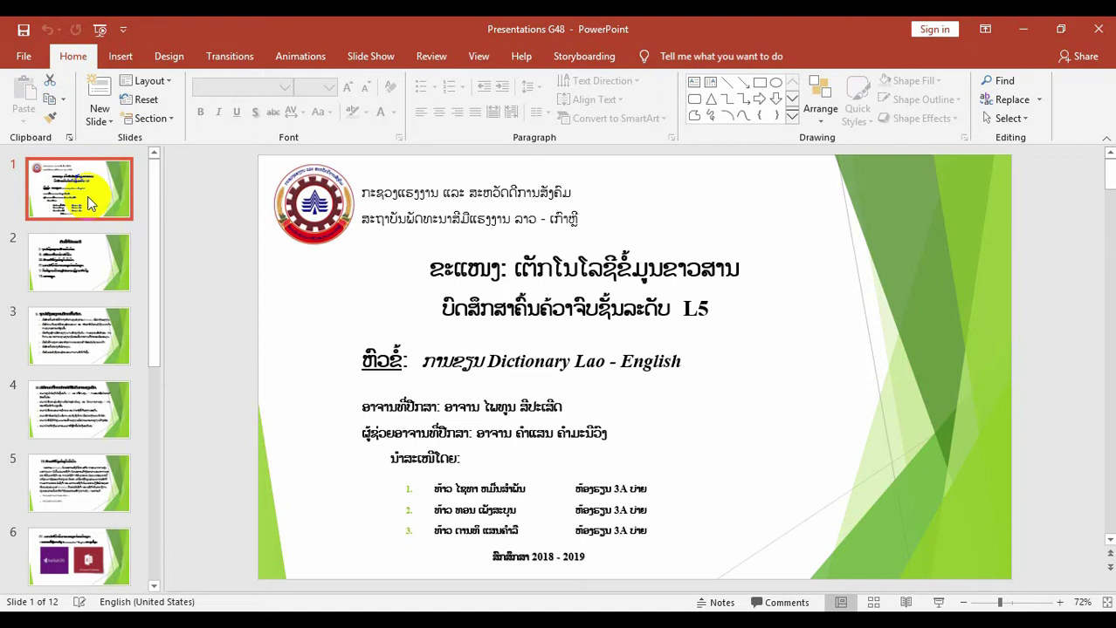
{"action": "scroll", "coordinate": [96, 201], "scroll_direction": "down", "scroll_amount": 6}
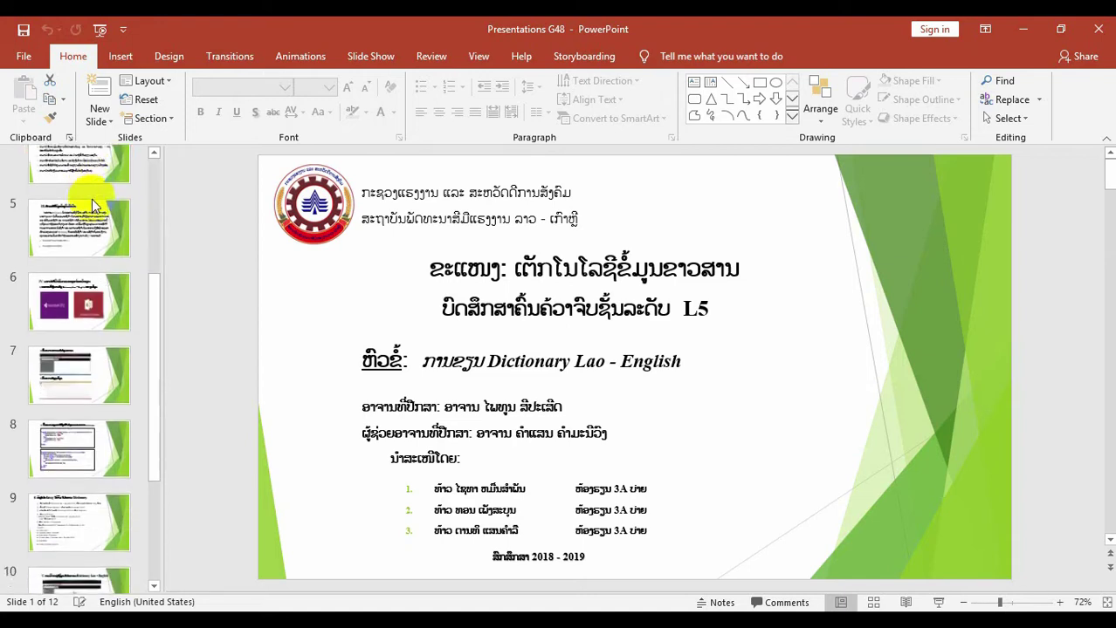
{"action": "scroll", "coordinate": [108, 240], "scroll_direction": "up", "scroll_amount": 4}
{"action": "scroll", "coordinate": [111, 247], "scroll_direction": "up", "scroll_amount": 3}
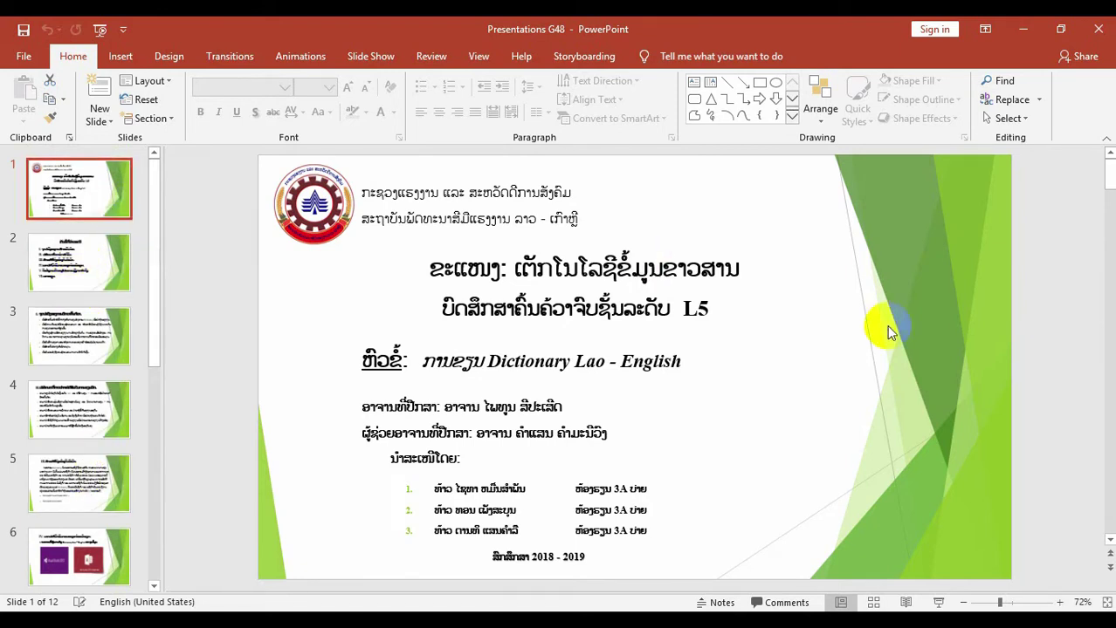
- Run the slide show from the title slide and advance through every slide past the Thank You slide
{"action": "left_click", "coordinate": [938, 603]}
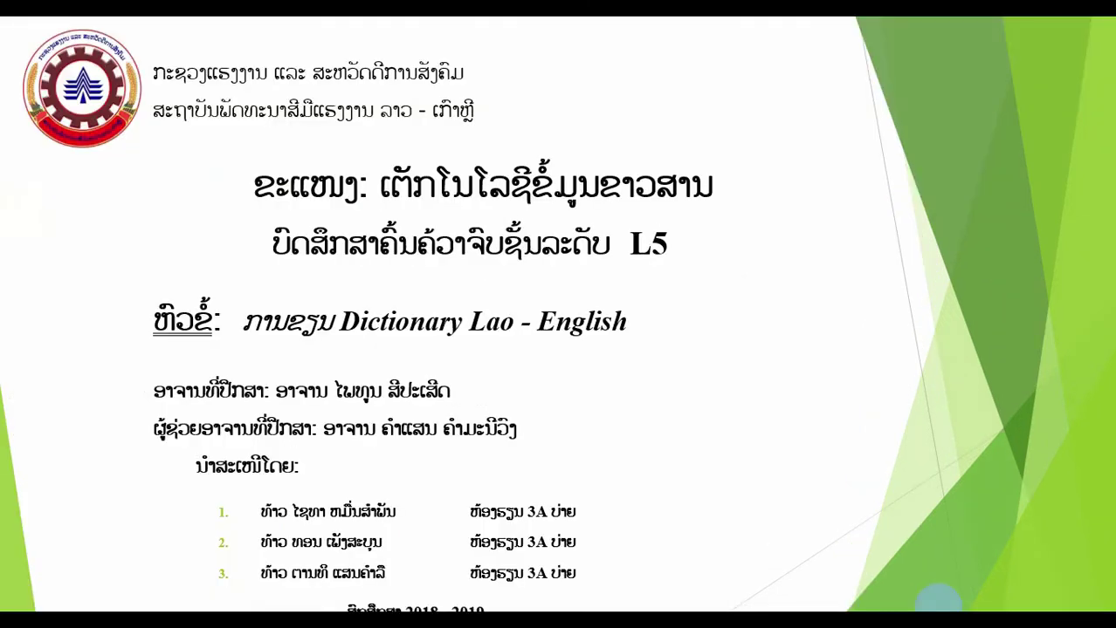
{"action": "left_click", "coordinate": [939, 601]}
{"action": "left_click", "coordinate": [939, 601]}
{"action": "left_click", "coordinate": [939, 600]}
{"action": "left_click", "coordinate": [939, 600]}
{"action": "left_click", "coordinate": [938, 601]}
{"action": "left_click", "coordinate": [939, 600]}
{"action": "left_click", "coordinate": [938, 601]}
{"action": "left_click", "coordinate": [938, 600]}
{"action": "left_click", "coordinate": [939, 600]}
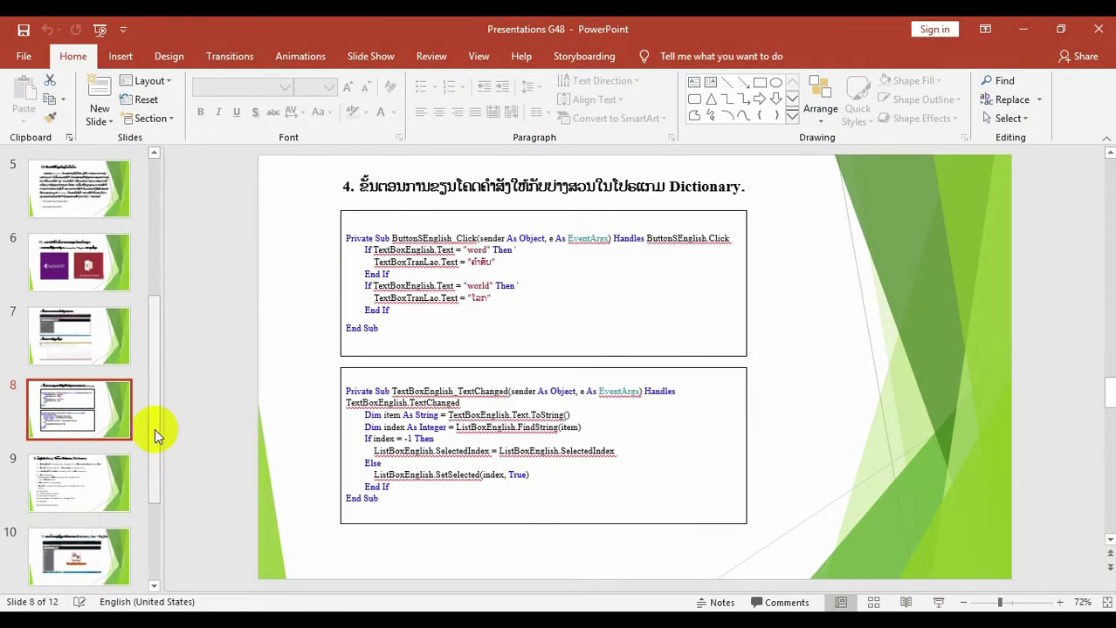
- In Notepad, select the third line 'ໜ້າເຈ້ຍ' and cut it out of the list
{"action": "left_click_drag", "start_coordinate": [155, 429], "coordinate": [155, 242]}
{"action": "left_click", "coordinate": [619, 604]}
{"action": "left_click", "coordinate": [598, 367]}
{"action": "left_click_drag", "start_coordinate": [648, 314], "coordinate": [368, 320]}
{"action": "left_click", "coordinate": [563, 393]}
{"action": "left_click_drag", "start_coordinate": [563, 394], "coordinate": [336, 402]}
{"action": "key", "text": "ctrl+c"}
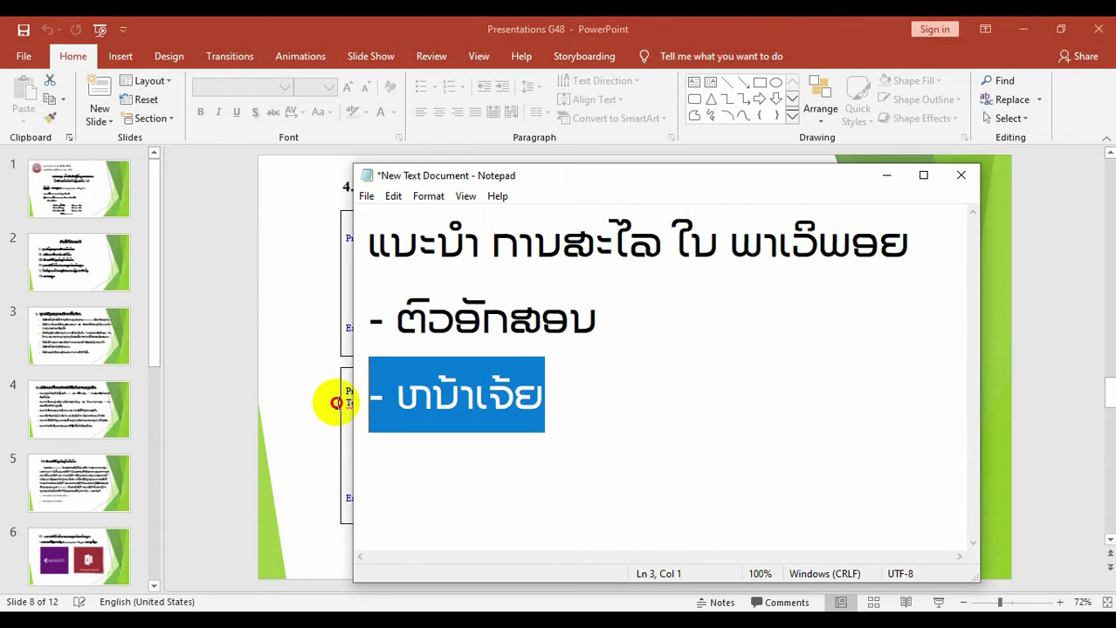
{"action": "key", "text": "Delete"}
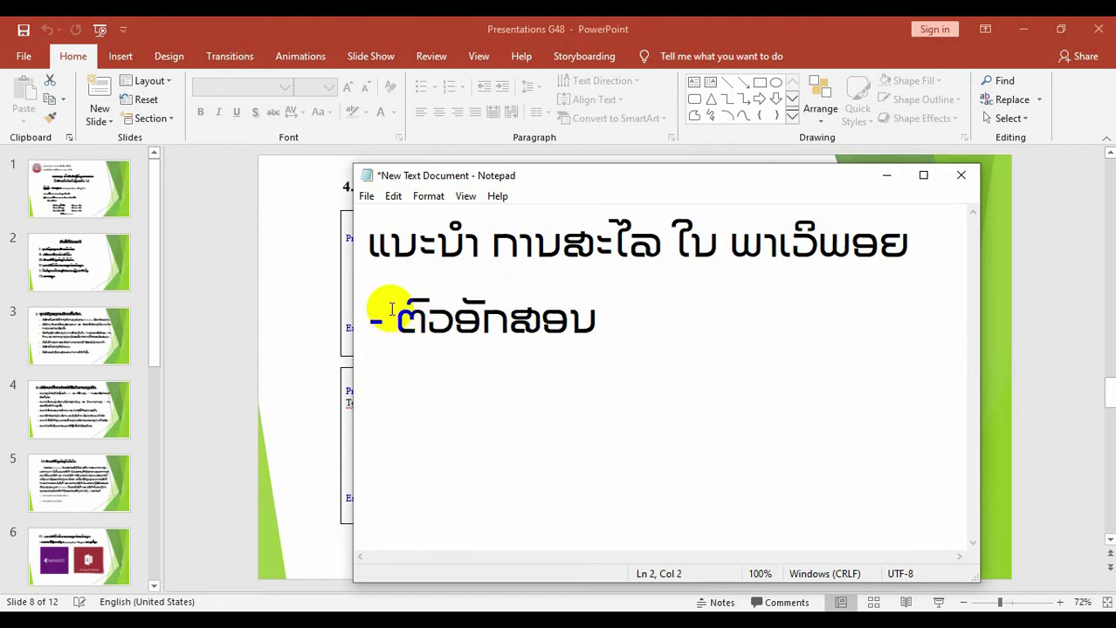
- Paste 'ໜ້າເຈ້ຍ' on a new line under the heading, then minimize Notepad and show slide 1
{"action": "left_click", "coordinate": [923, 252]}
{"action": "key", "text": "Return"}
{"action": "key", "text": "ctrl+v"}
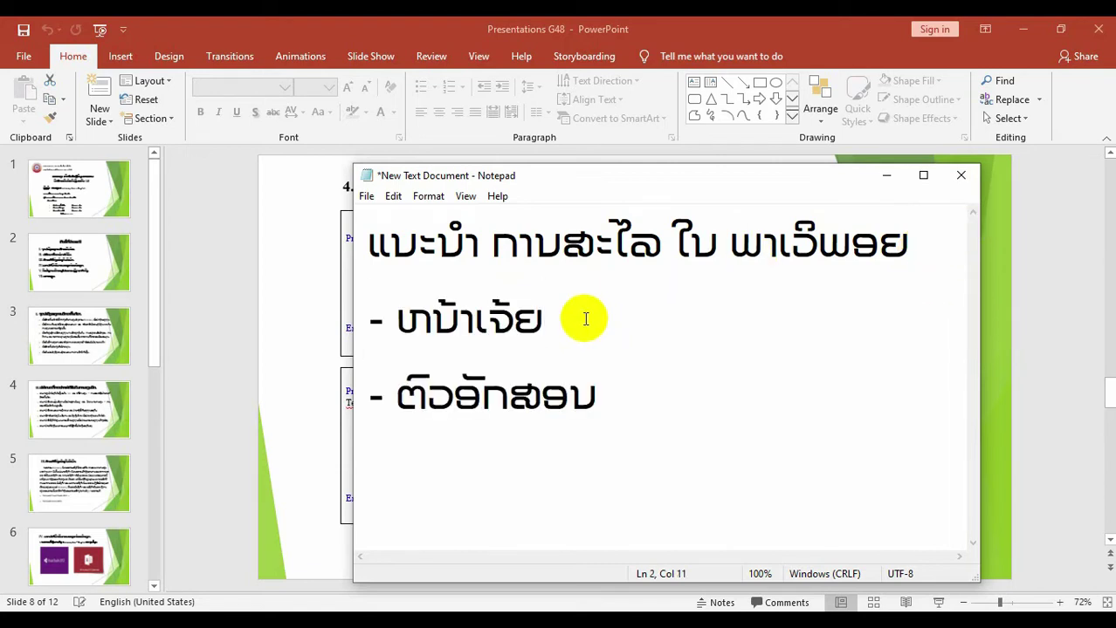
{"action": "left_click_drag", "start_coordinate": [534, 321], "coordinate": [371, 334]}
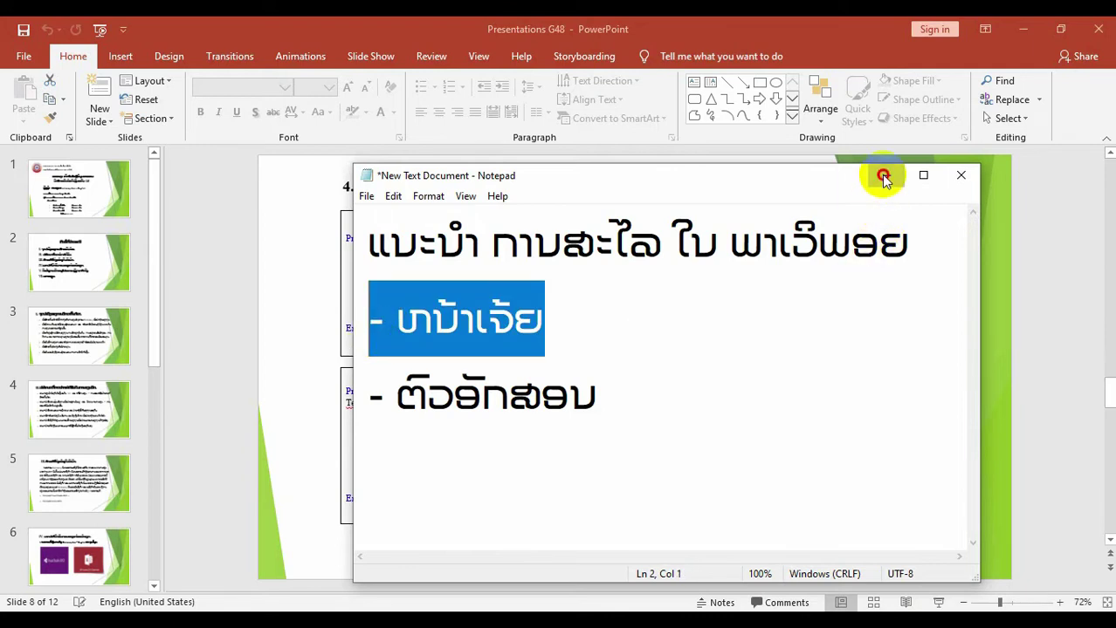
{"action": "left_click", "coordinate": [886, 175]}
{"action": "left_click", "coordinate": [72, 178]}
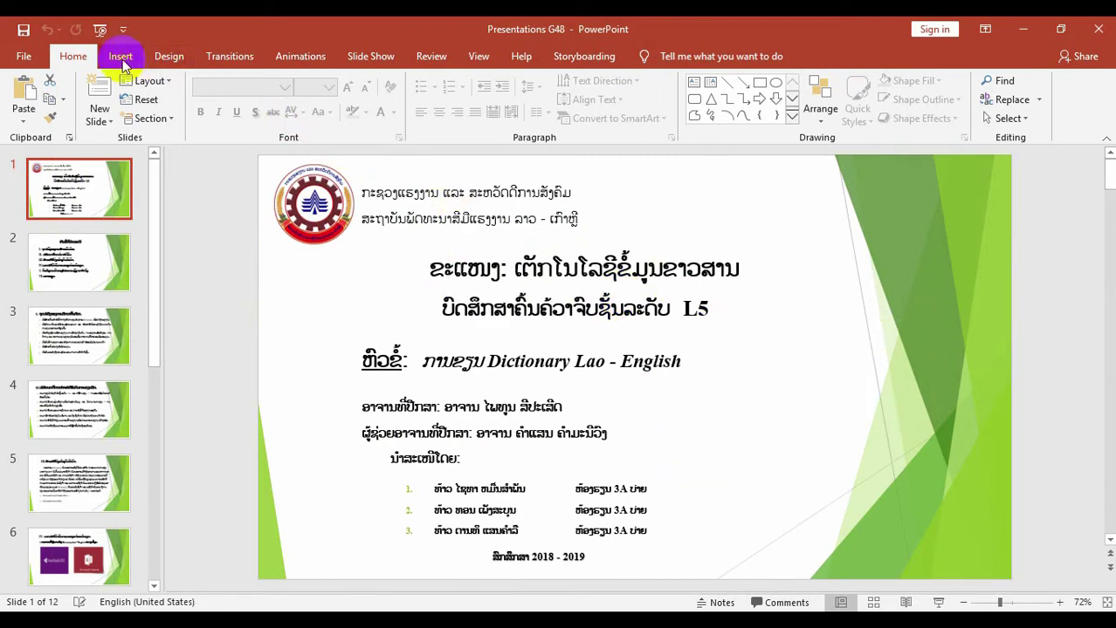
- Apply the Curtains transition, 06.00 seconds, to the title slide
{"action": "left_click", "coordinate": [232, 61]}
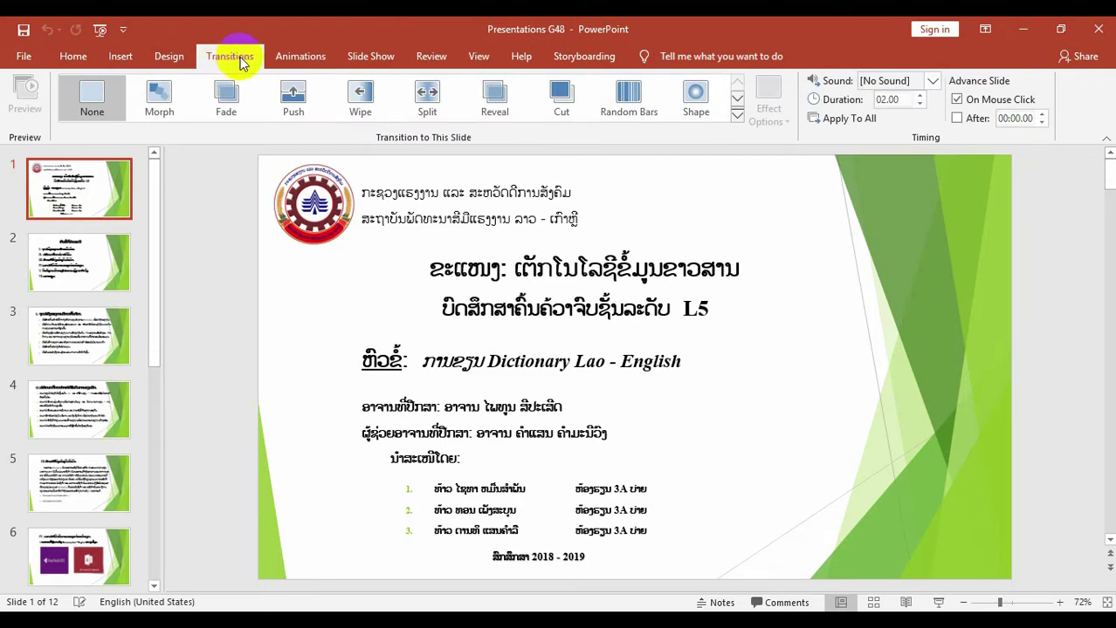
{"action": "left_click", "coordinate": [738, 114]}
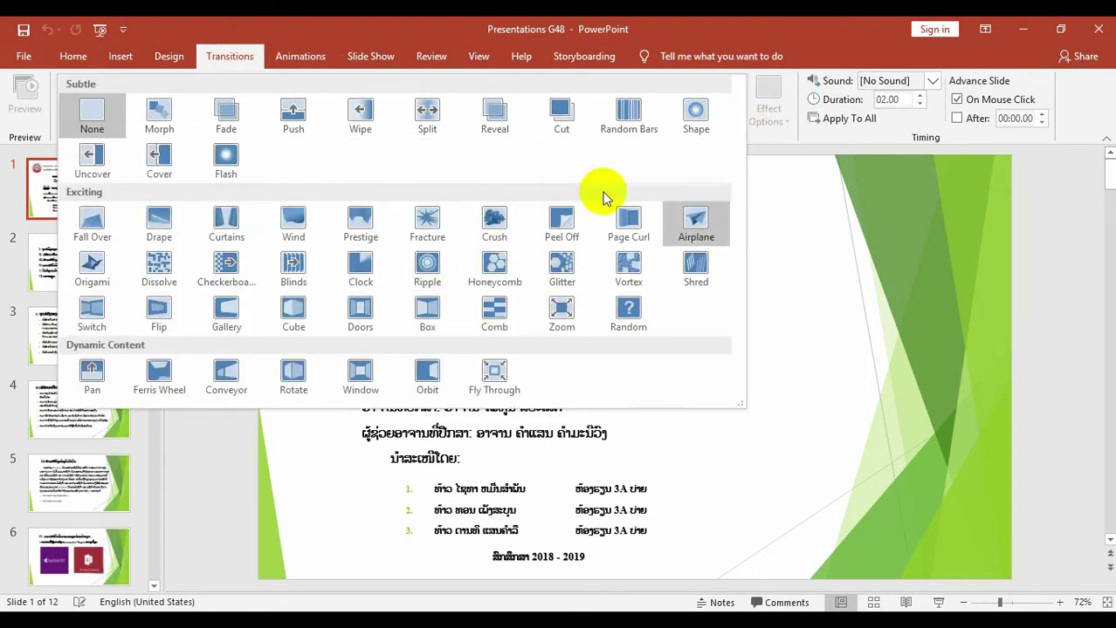
{"action": "left_click", "coordinate": [226, 223]}
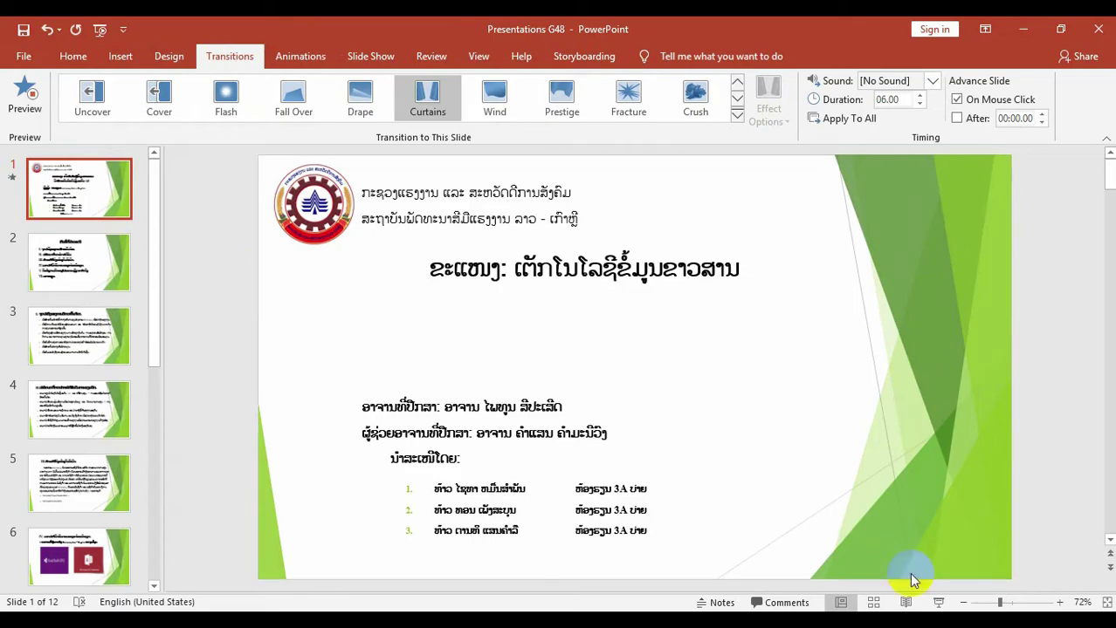
- Preview the transition in a slide show, advancing to the contents and section I slides
{"action": "left_click", "coordinate": [939, 602]}
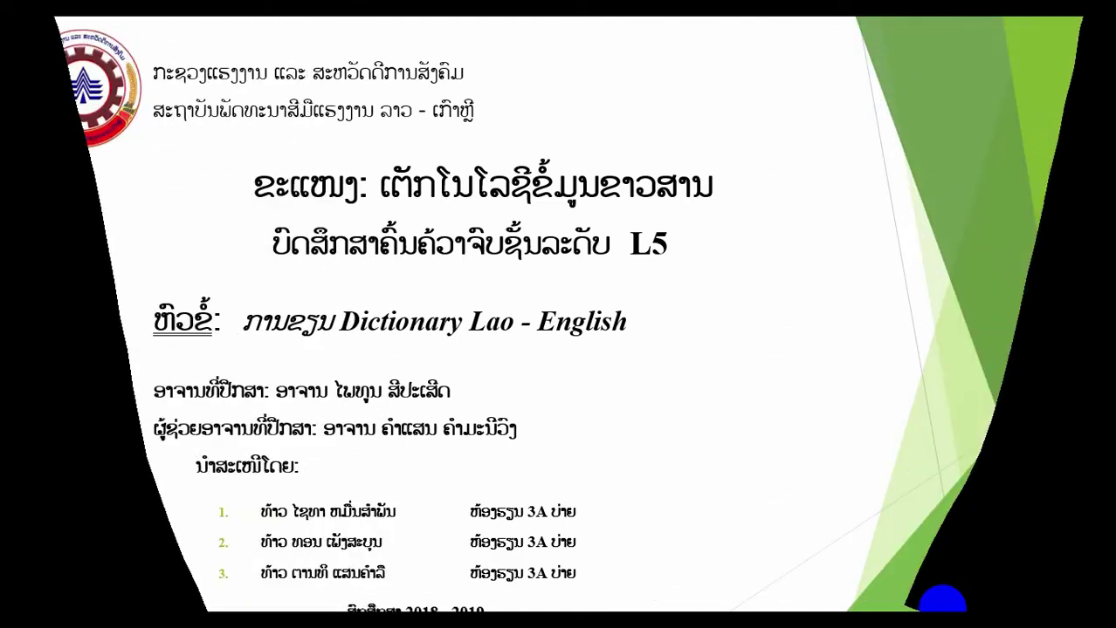
{"action": "left_click", "coordinate": [941, 599]}
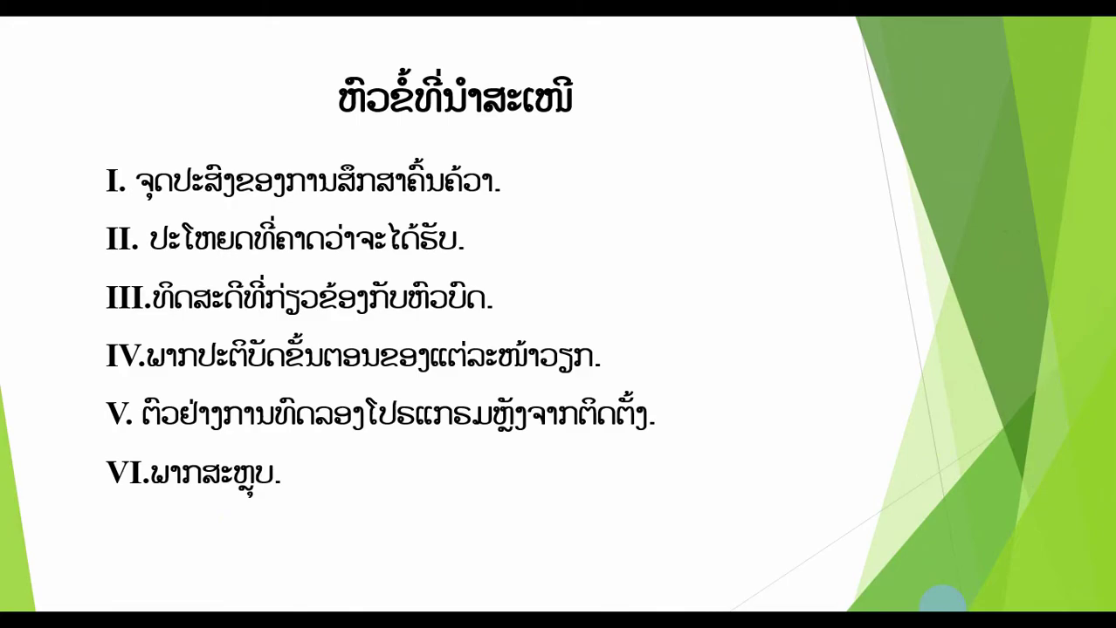
{"action": "left_click", "coordinate": [941, 598]}
- End the slide show, then give slide 2 a Fracture transition and slide 3 a Wipe transition
{"action": "key", "text": "Escape"}
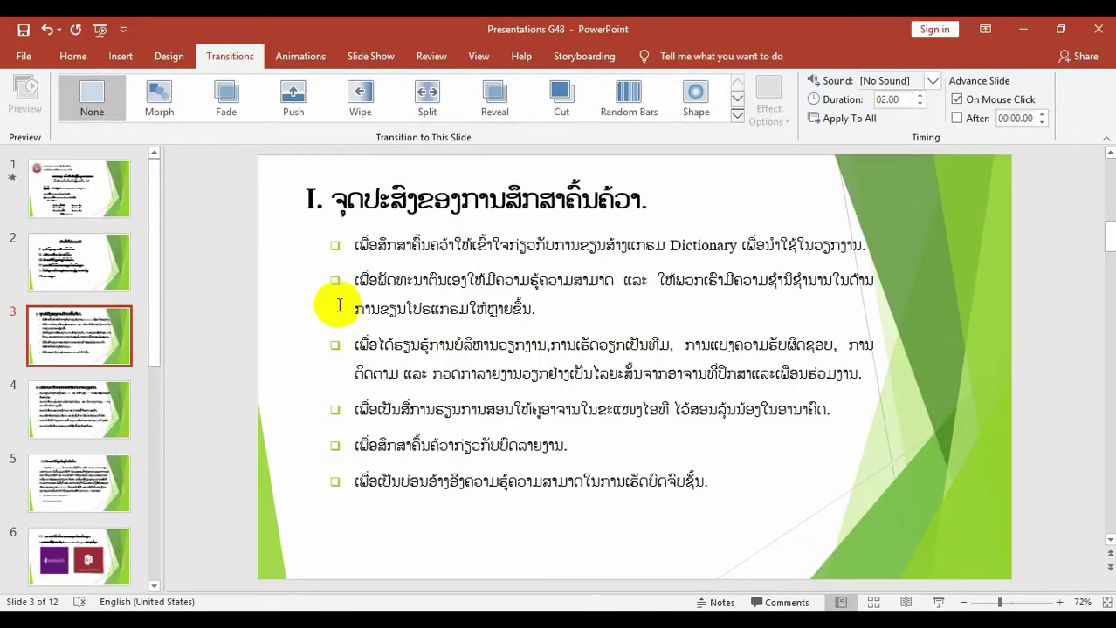
{"action": "left_click", "coordinate": [92, 264]}
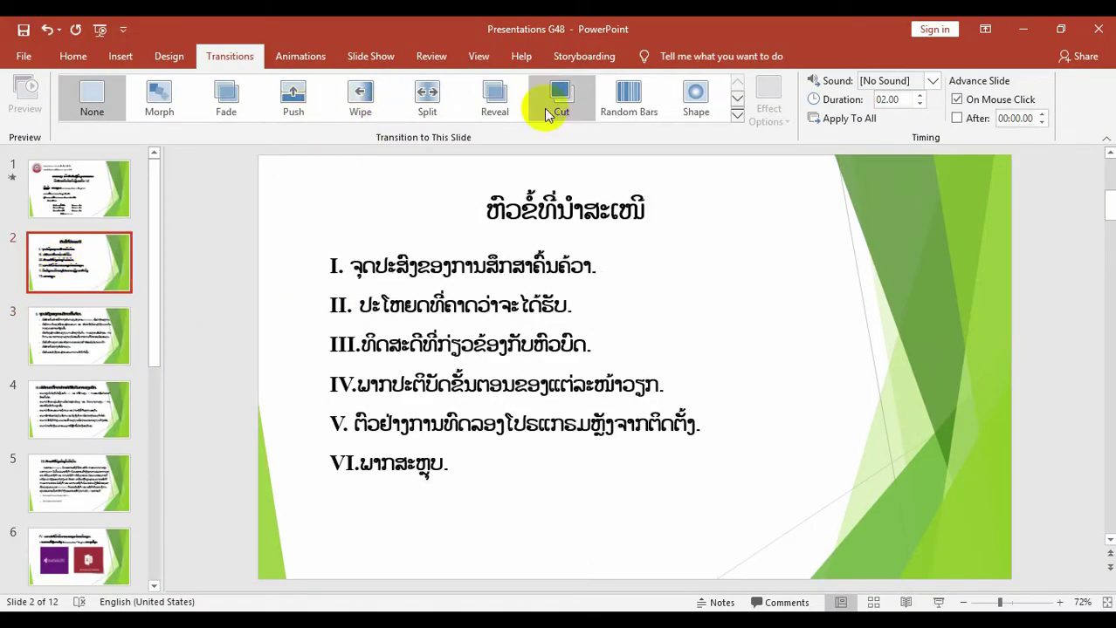
{"action": "left_click", "coordinate": [738, 114]}
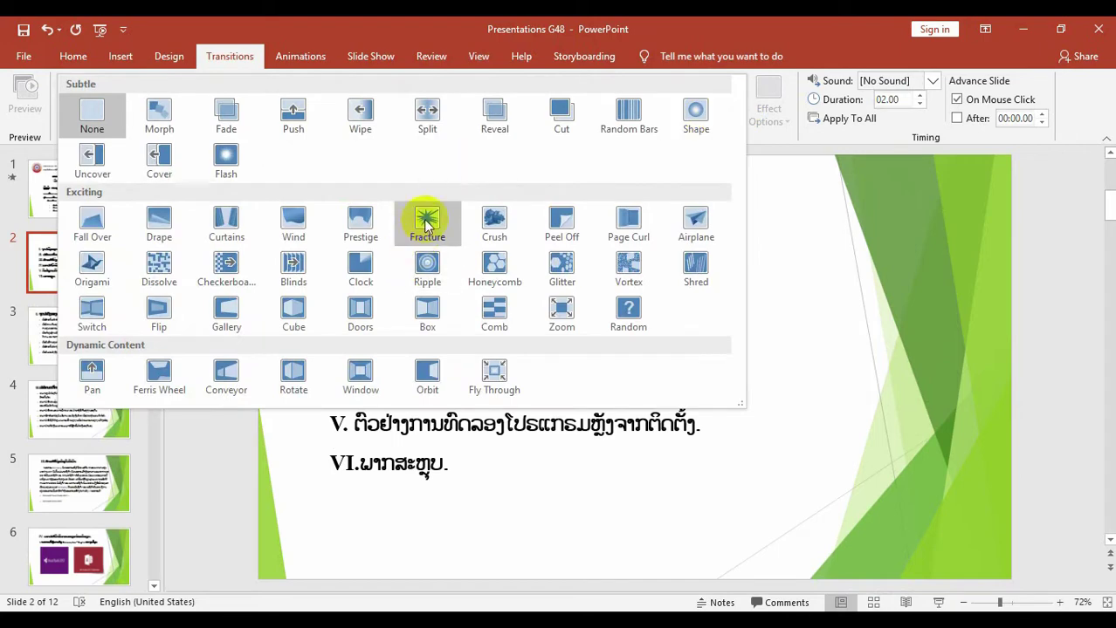
{"action": "left_click", "coordinate": [426, 223]}
{"action": "left_click", "coordinate": [73, 341]}
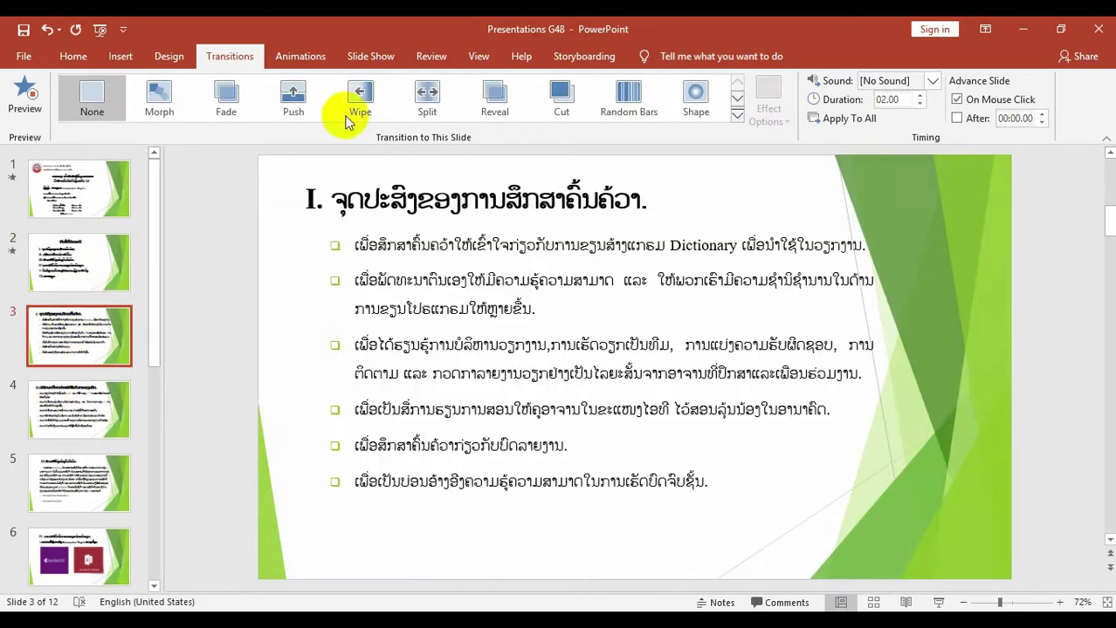
{"action": "left_click", "coordinate": [358, 101]}
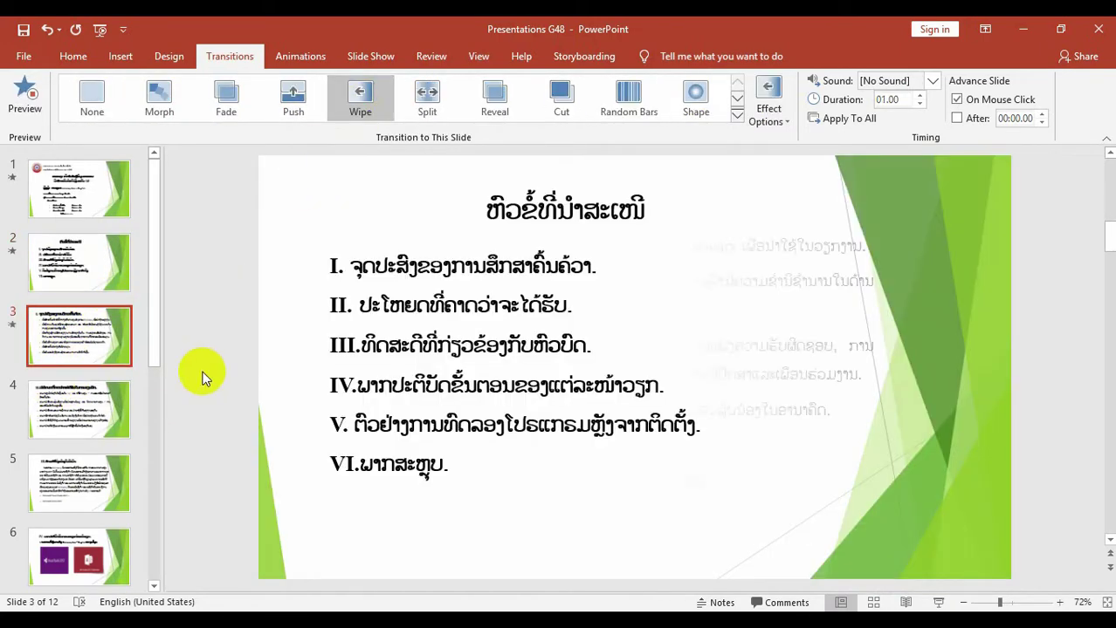
- Give slide 4 a Prestige transition and slide 5 a Crush transition
{"action": "left_click", "coordinate": [87, 423]}
{"action": "left_click", "coordinate": [736, 118]}
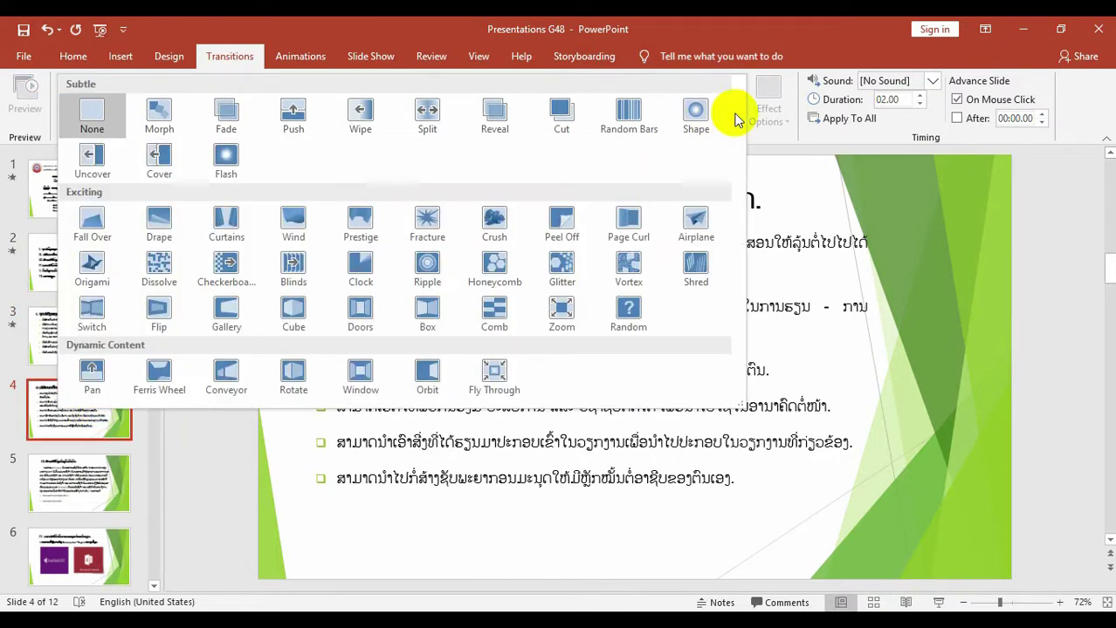
{"action": "left_click", "coordinate": [367, 224]}
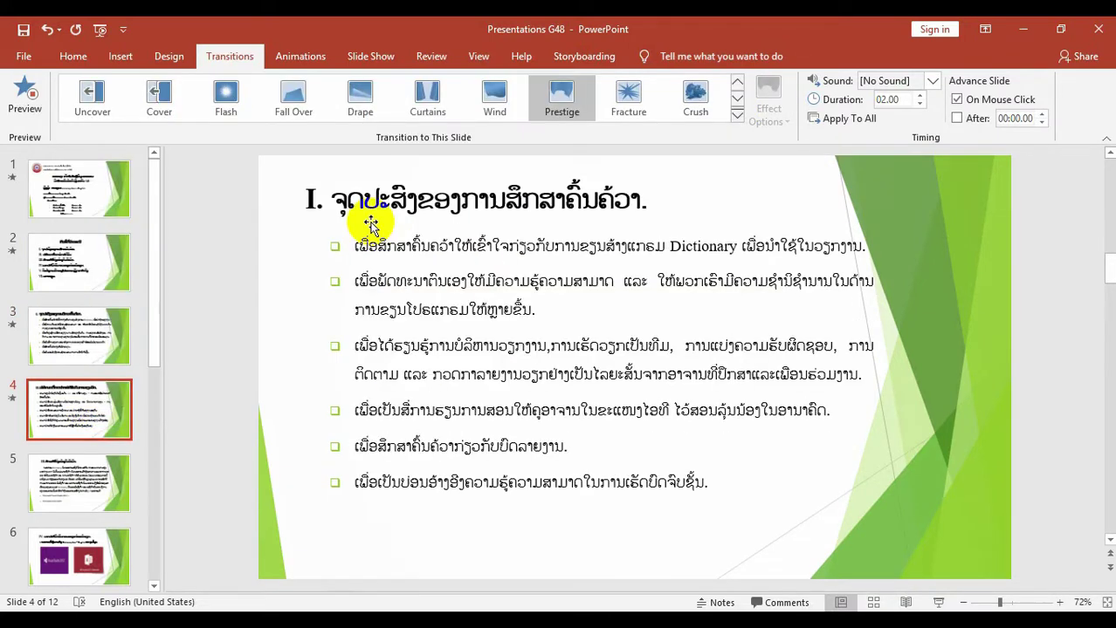
{"action": "left_click", "coordinate": [79, 484]}
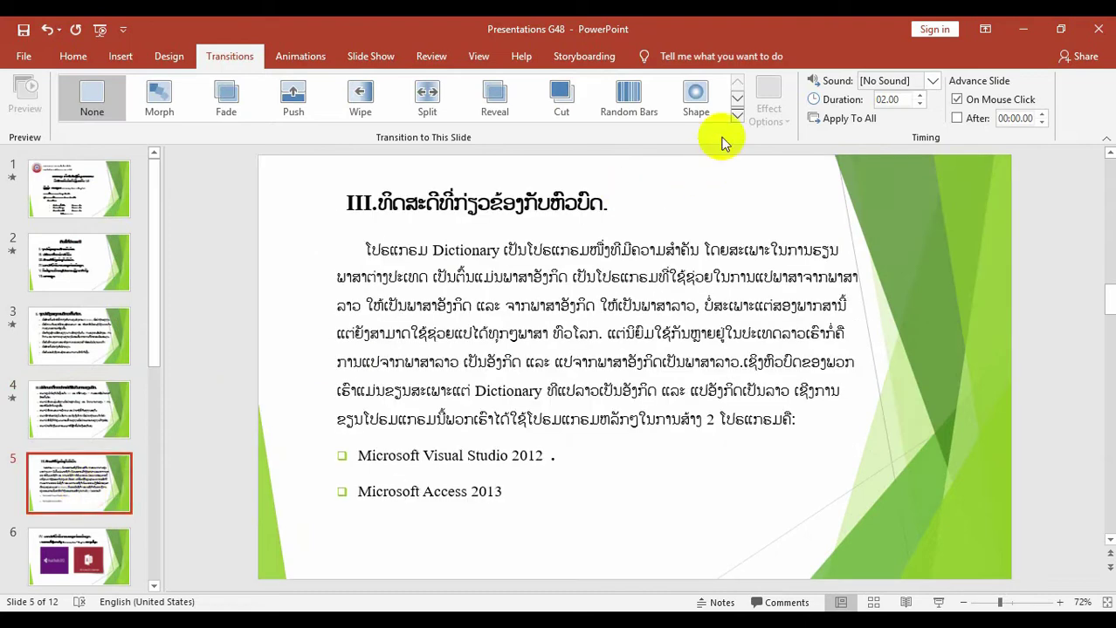
{"action": "left_click", "coordinate": [736, 116]}
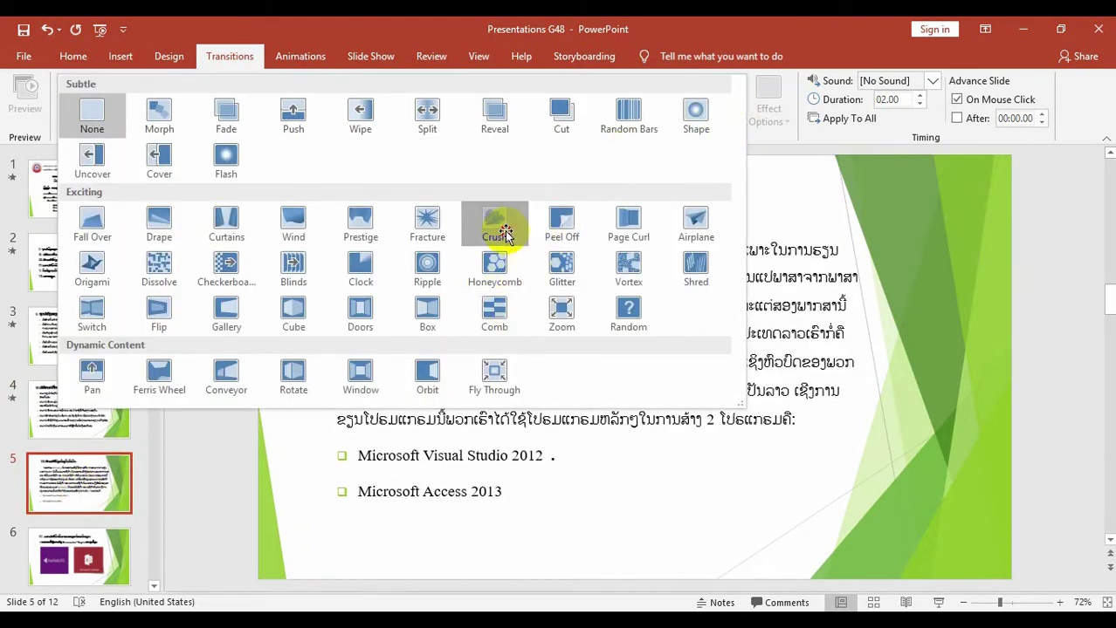
{"action": "left_click", "coordinate": [505, 234]}
- Give slide 6 a one-second Random Bars transition
{"action": "left_click_drag", "start_coordinate": [158, 336], "coordinate": [155, 434]}
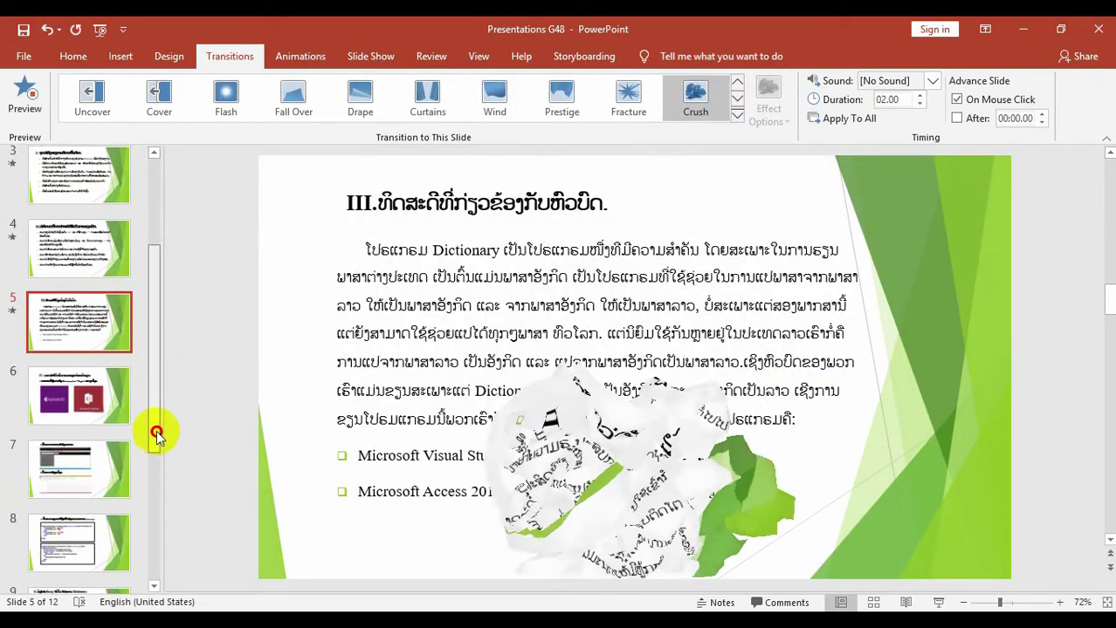
{"action": "scroll", "coordinate": [100, 387], "scroll_direction": "down", "scroll_amount": 1}
{"action": "left_click", "coordinate": [122, 323]}
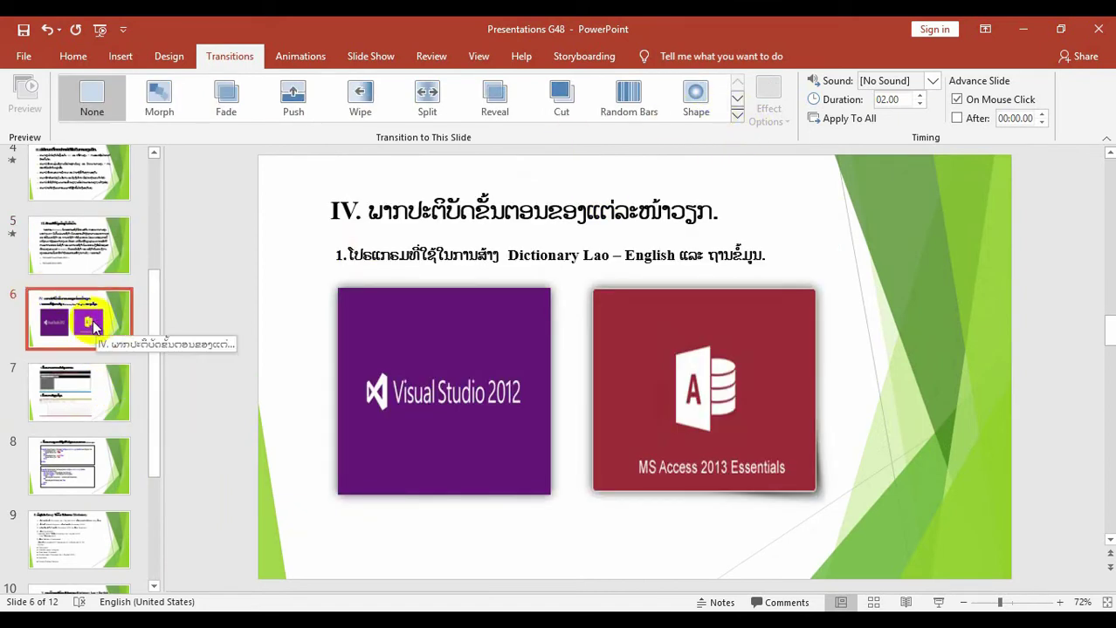
{"action": "left_click", "coordinate": [737, 114]}
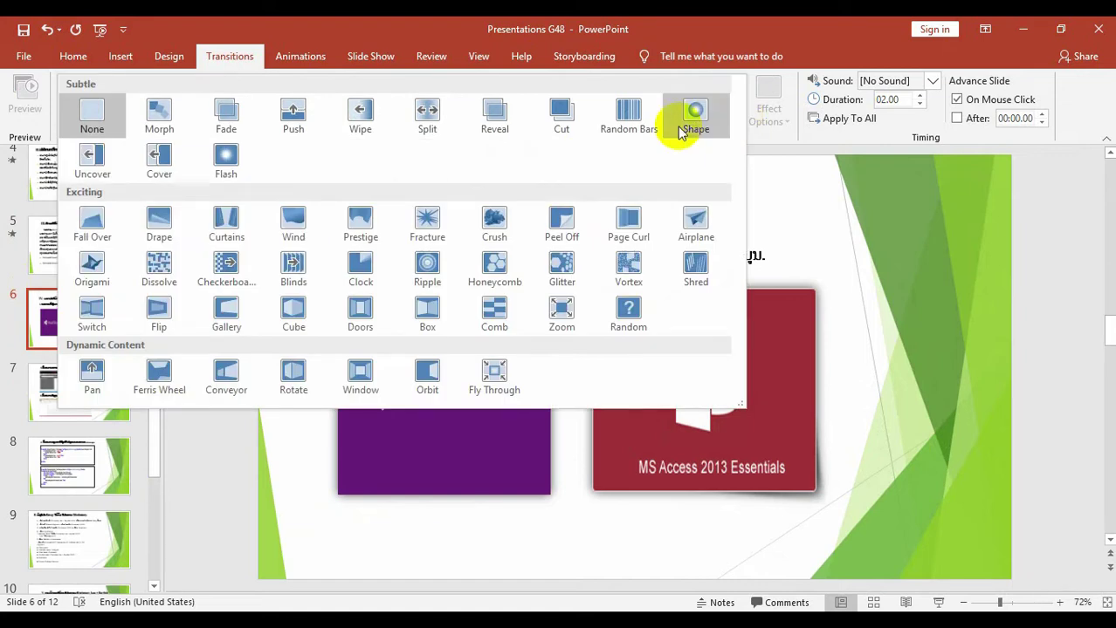
{"action": "left_click", "coordinate": [621, 129]}
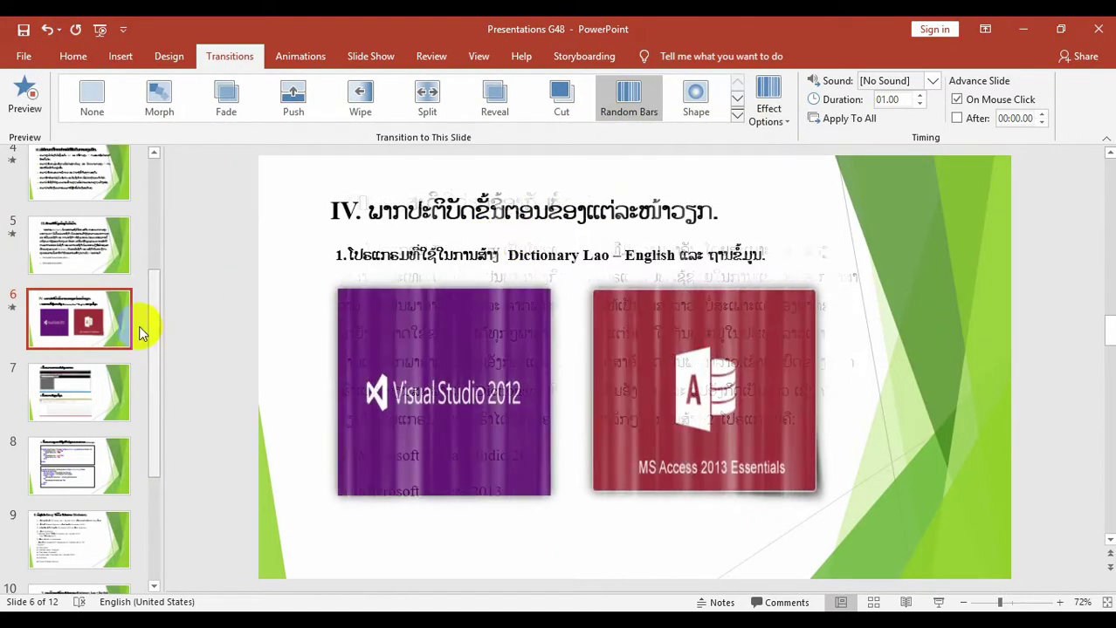
{"action": "scroll", "coordinate": [79, 319], "scroll_direction": "up", "scroll_amount": 5}
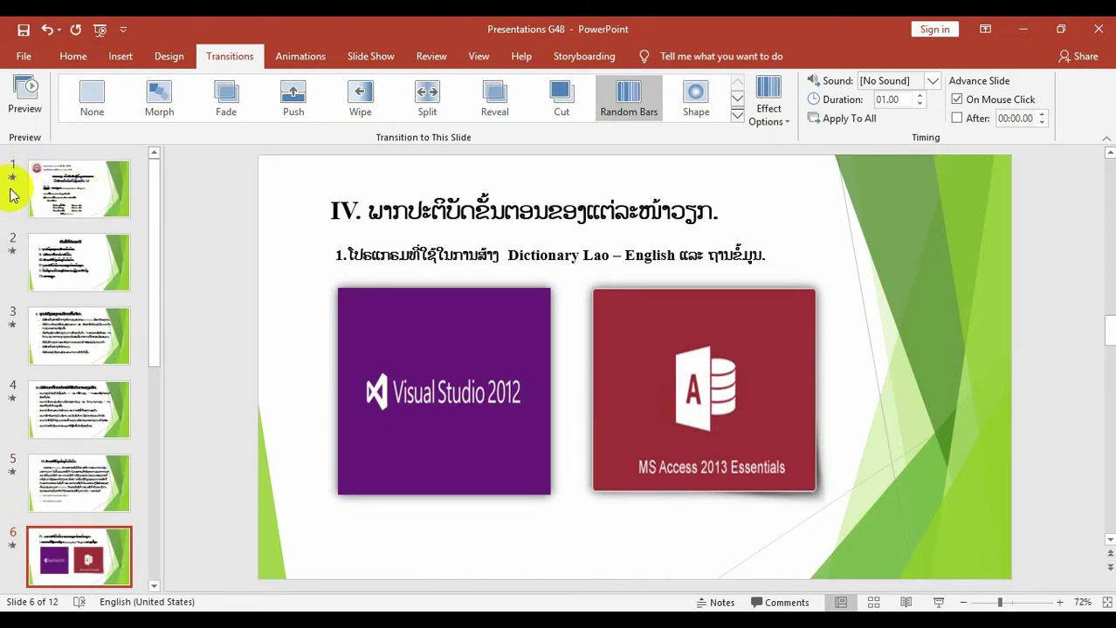
- Scroll the slide thumbnails back to the top and select slide 1, the title slide
{"action": "scroll", "coordinate": [30, 436], "scroll_direction": "down", "scroll_amount": 1}
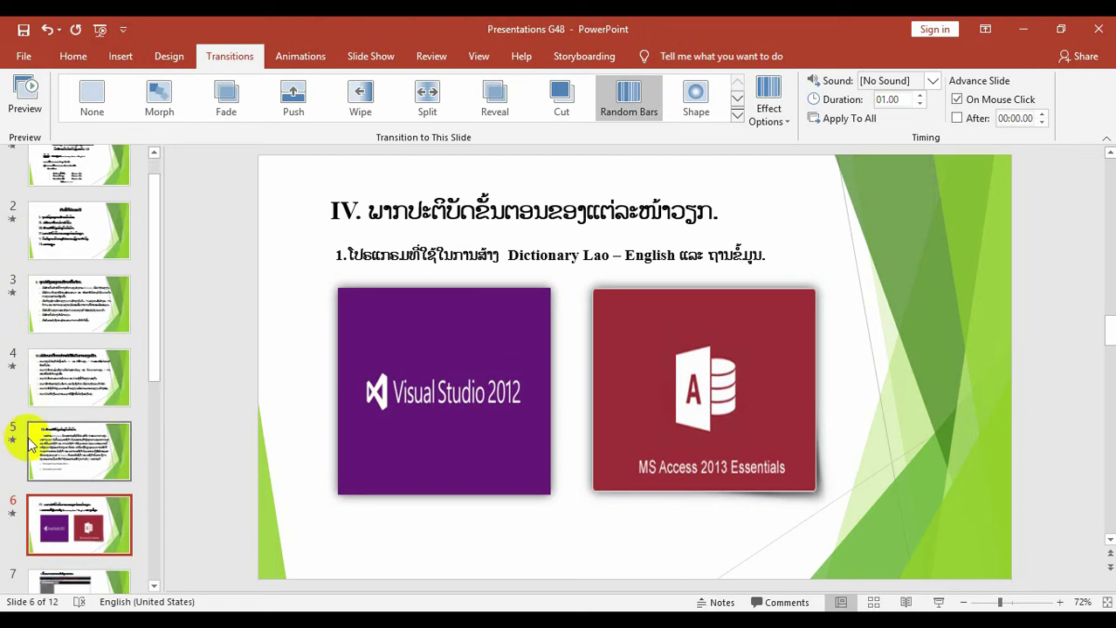
{"action": "scroll", "coordinate": [30, 445], "scroll_direction": "down", "scroll_amount": 1}
{"action": "scroll", "coordinate": [31, 446], "scroll_direction": "down", "scroll_amount": 1}
{"action": "scroll", "coordinate": [30, 450], "scroll_direction": "down", "scroll_amount": 1}
{"action": "scroll", "coordinate": [31, 460], "scroll_direction": "down", "scroll_amount": 2}
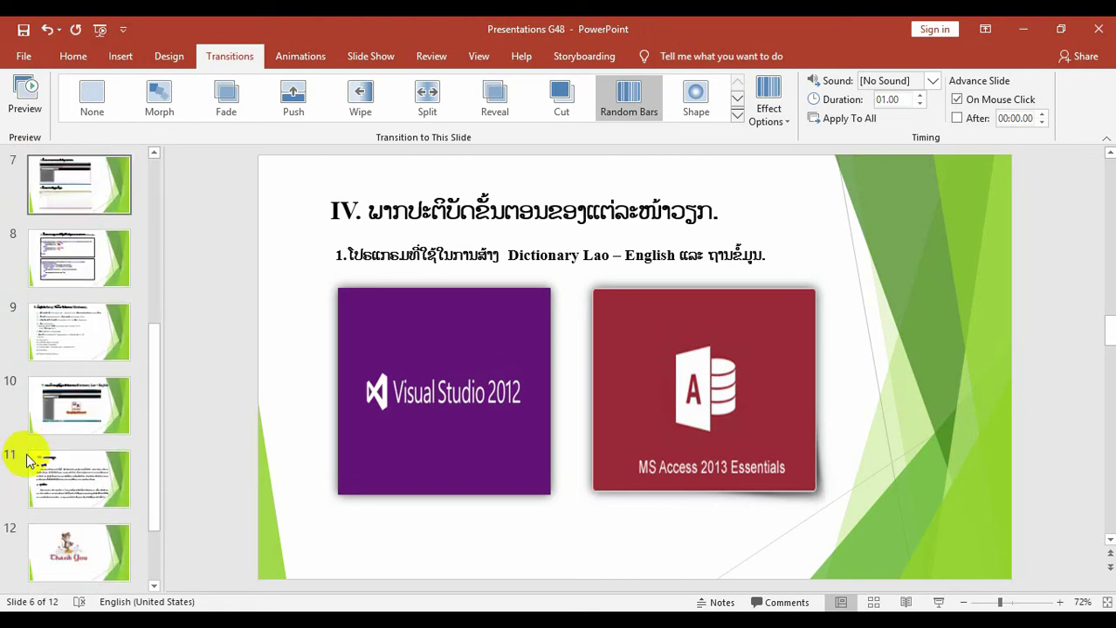
{"action": "scroll", "coordinate": [82, 392], "scroll_direction": "up", "scroll_amount": 3}
{"action": "scroll", "coordinate": [87, 347], "scroll_direction": "up", "scroll_amount": 1}
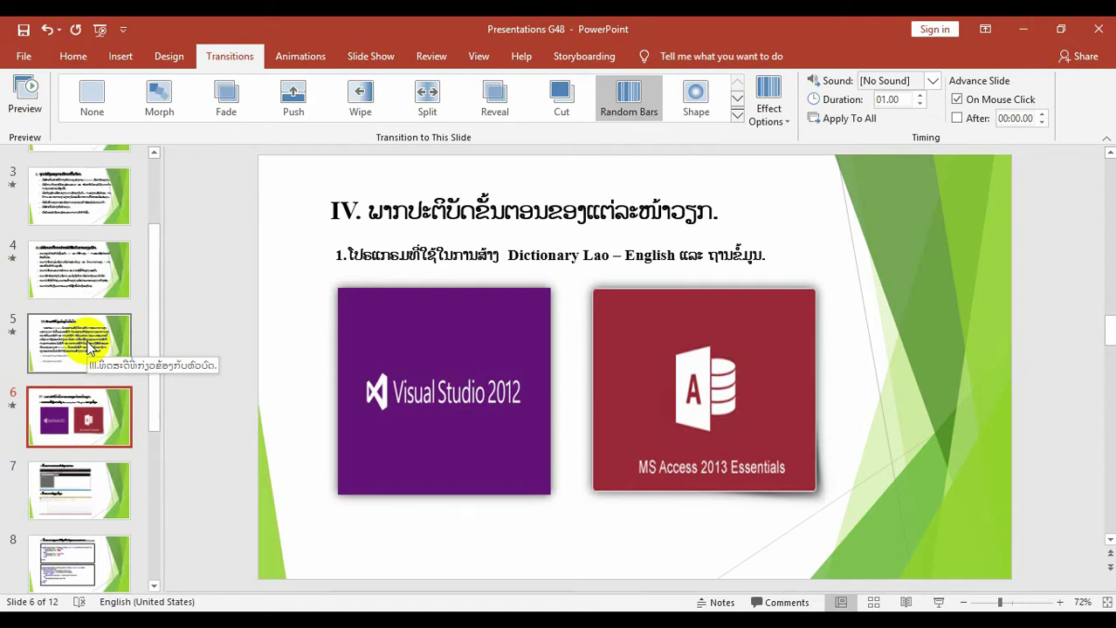
{"action": "scroll", "coordinate": [87, 348], "scroll_direction": "up", "scroll_amount": 2}
{"action": "left_click", "coordinate": [57, 183]}
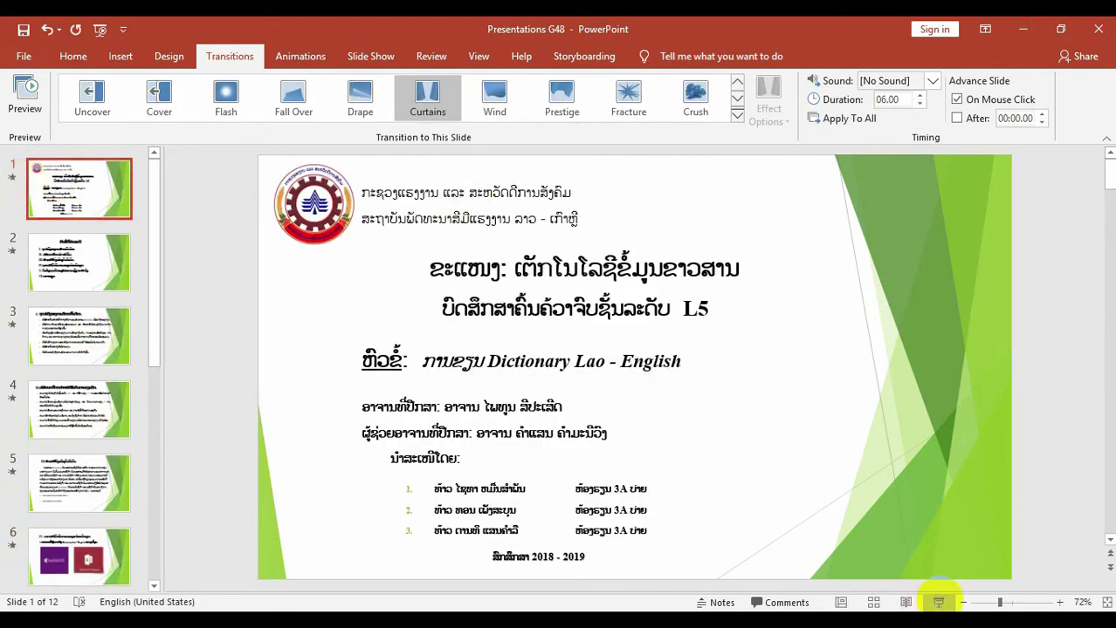
{"action": "left_click", "coordinate": [938, 603]}
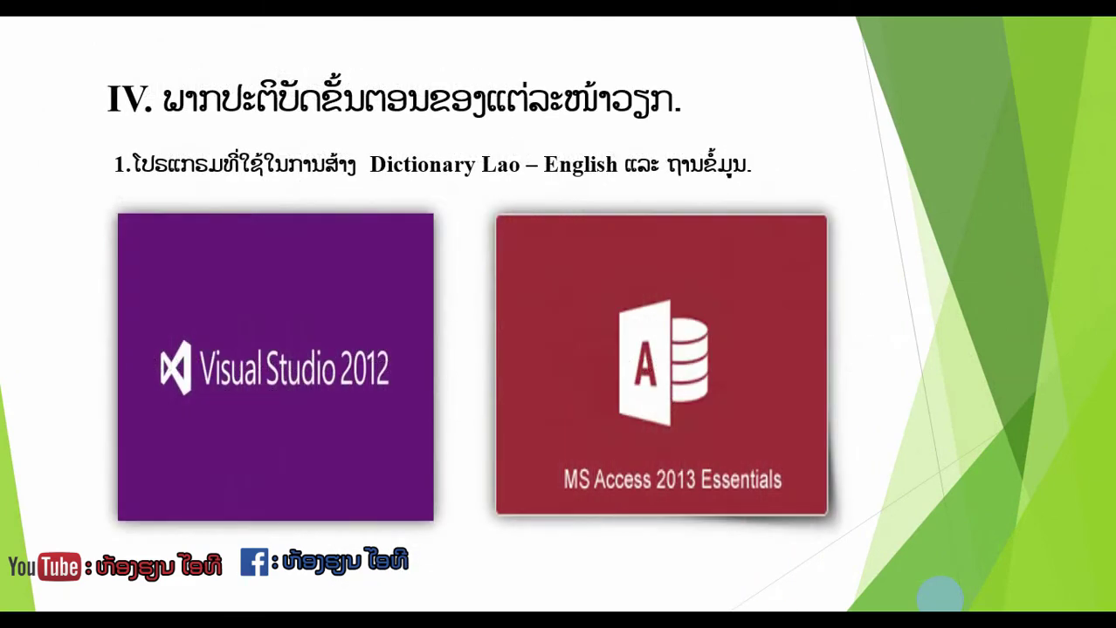
{"action": "key", "text": "Escape"}
{"action": "left_click", "coordinate": [75, 183]}
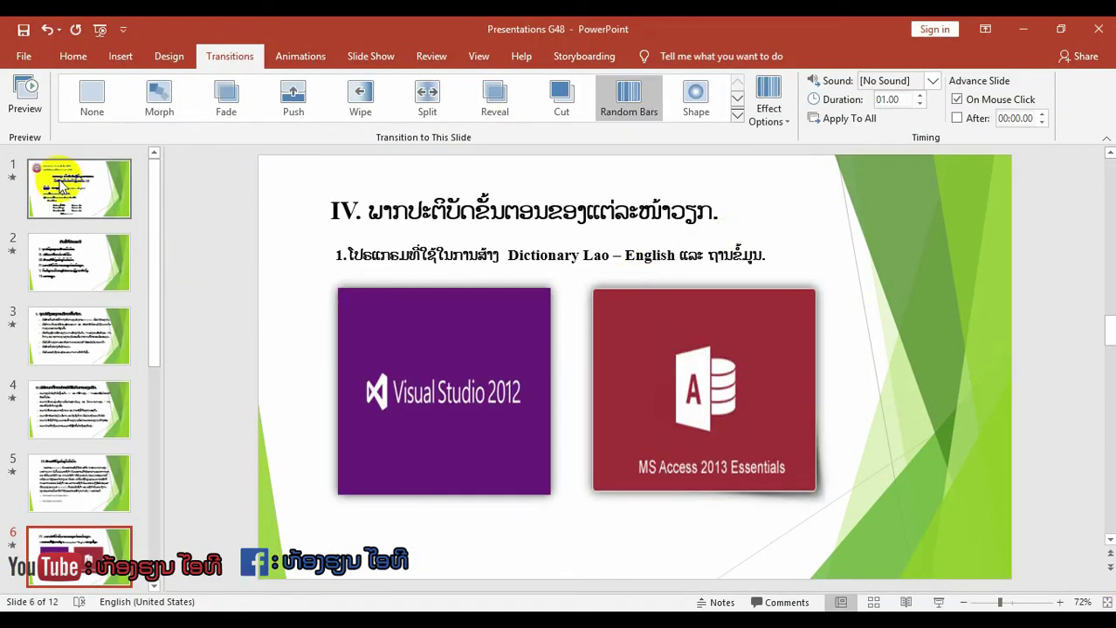
{"action": "left_click", "coordinate": [87, 254]}
{"action": "left_click", "coordinate": [77, 334]}
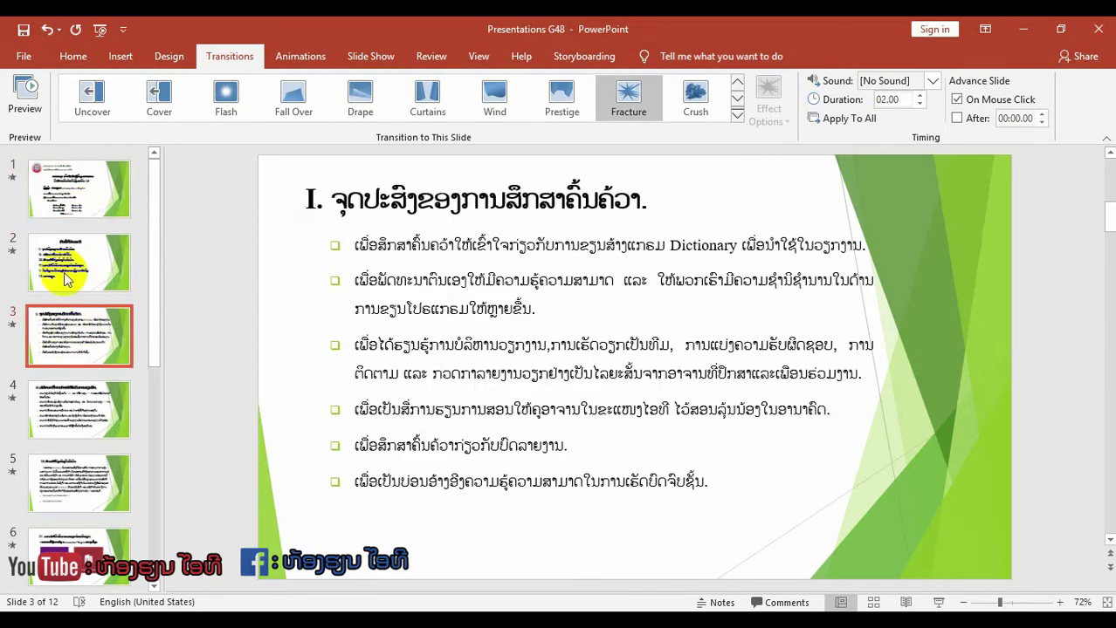
{"action": "left_click", "coordinate": [66, 185]}
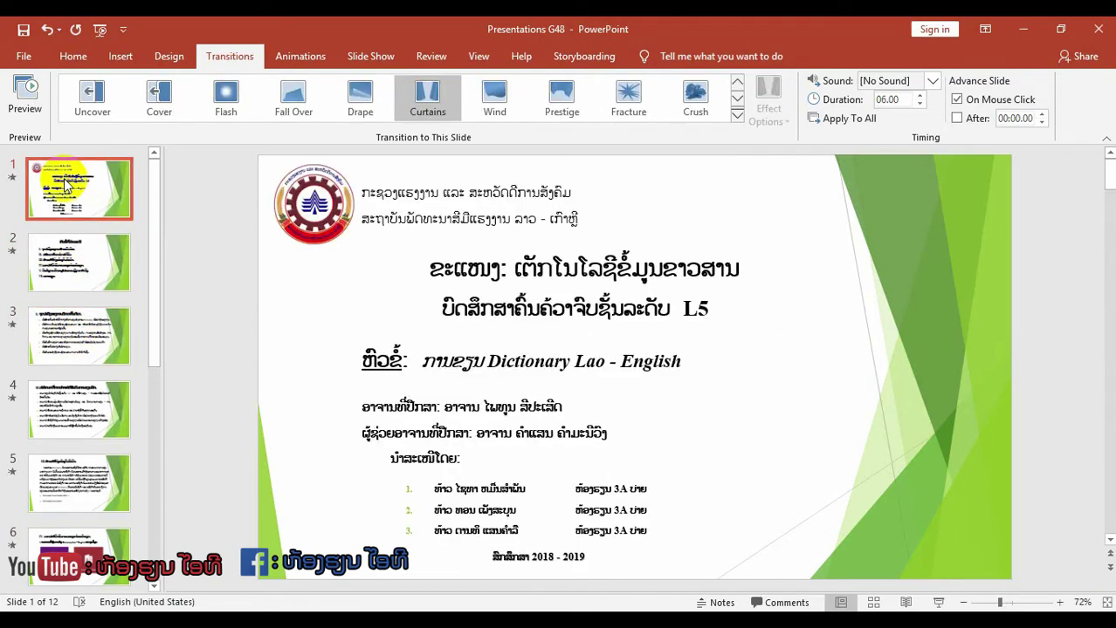
- Bring Notepad forward, highlight the '- ຕົວອັກສອນ' line, then minimize Notepad
{"action": "left_click", "coordinate": [611, 602]}
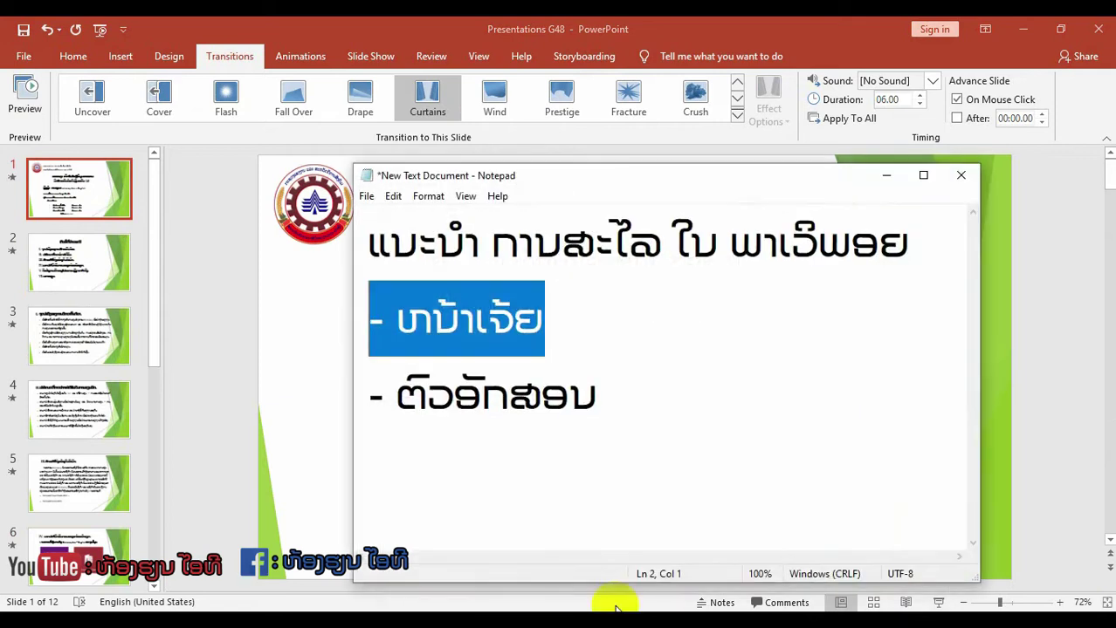
{"action": "left_click_drag", "start_coordinate": [599, 397], "coordinate": [371, 397]}
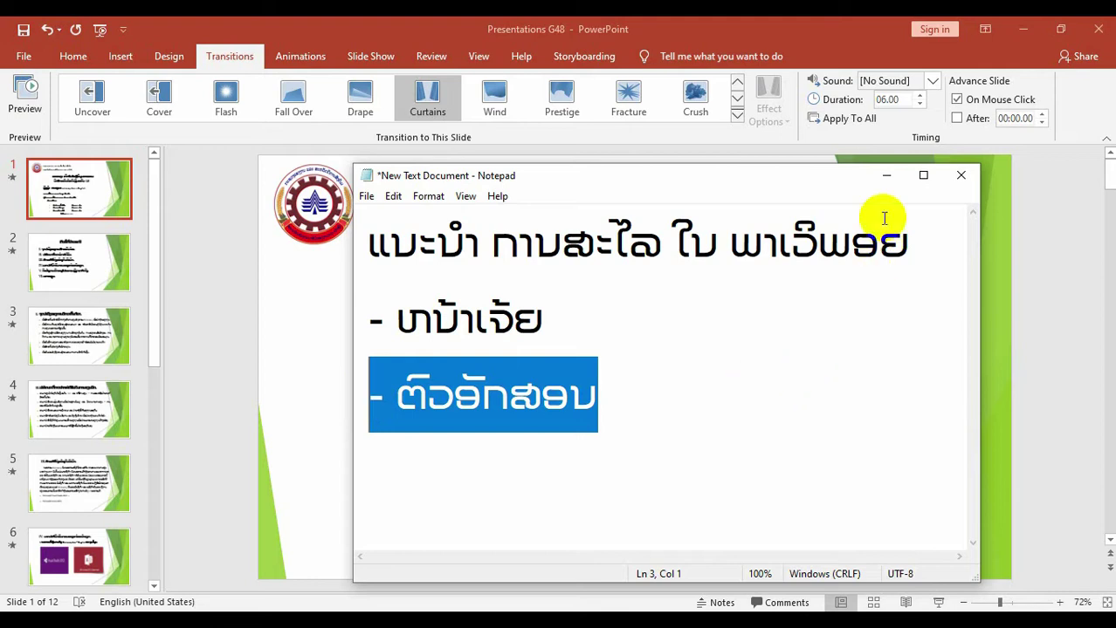
{"action": "left_click_drag", "start_coordinate": [621, 406], "coordinate": [325, 398]}
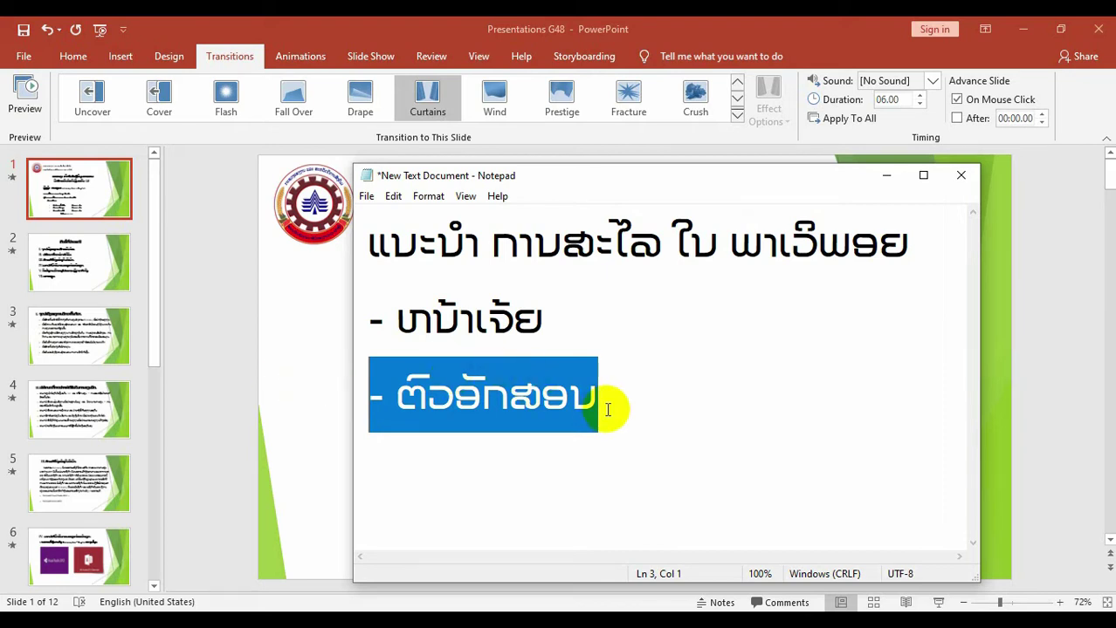
{"action": "left_click_drag", "start_coordinate": [608, 410], "coordinate": [349, 397]}
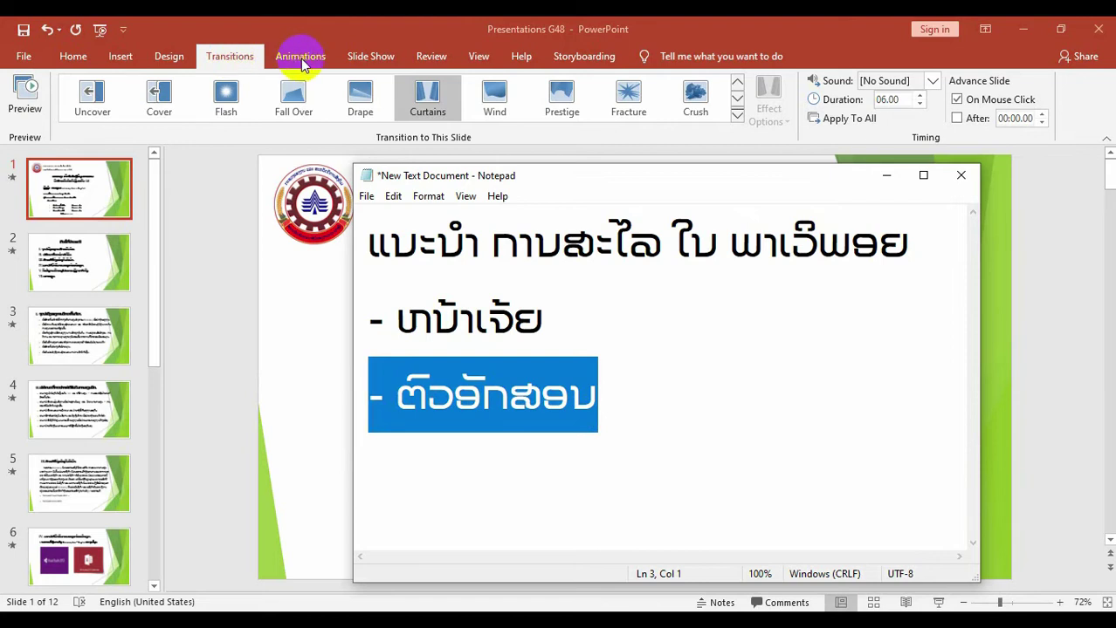
{"action": "left_click", "coordinate": [302, 63]}
- Switch to the Animations tab and open slide 2, the contents slide listing sections I–VI
{"action": "left_click", "coordinate": [300, 58]}
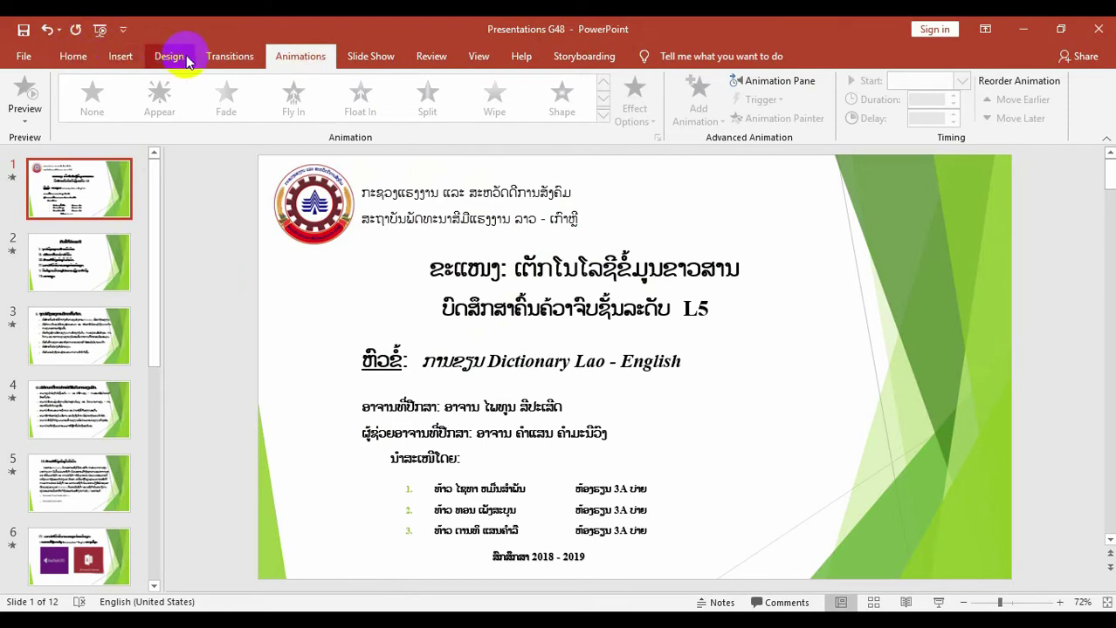
{"action": "left_click", "coordinate": [236, 56]}
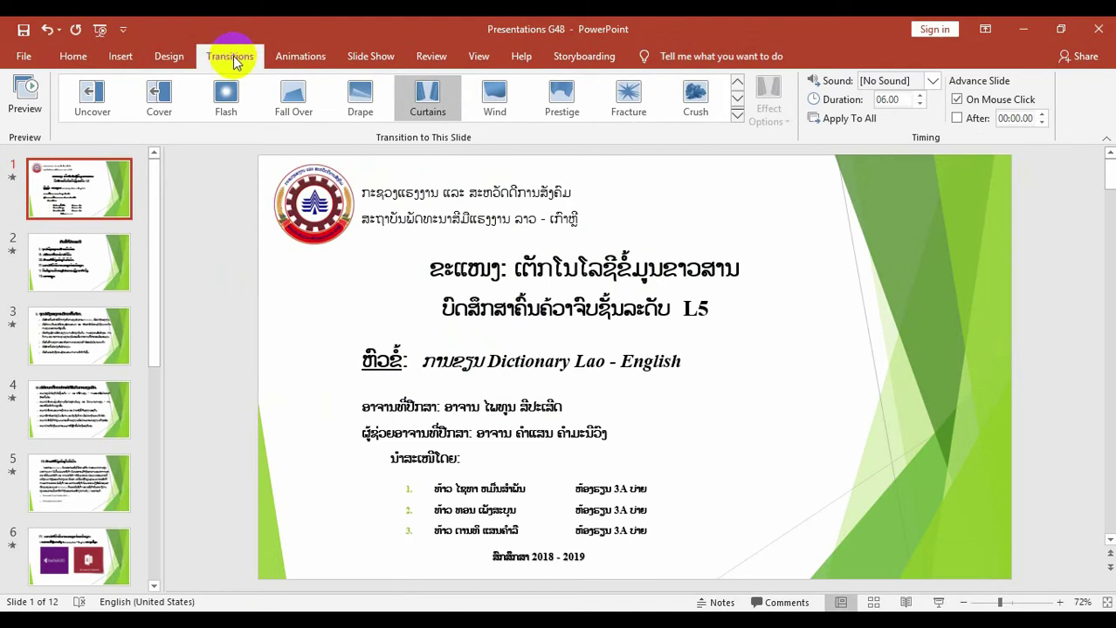
{"action": "left_click", "coordinate": [300, 57]}
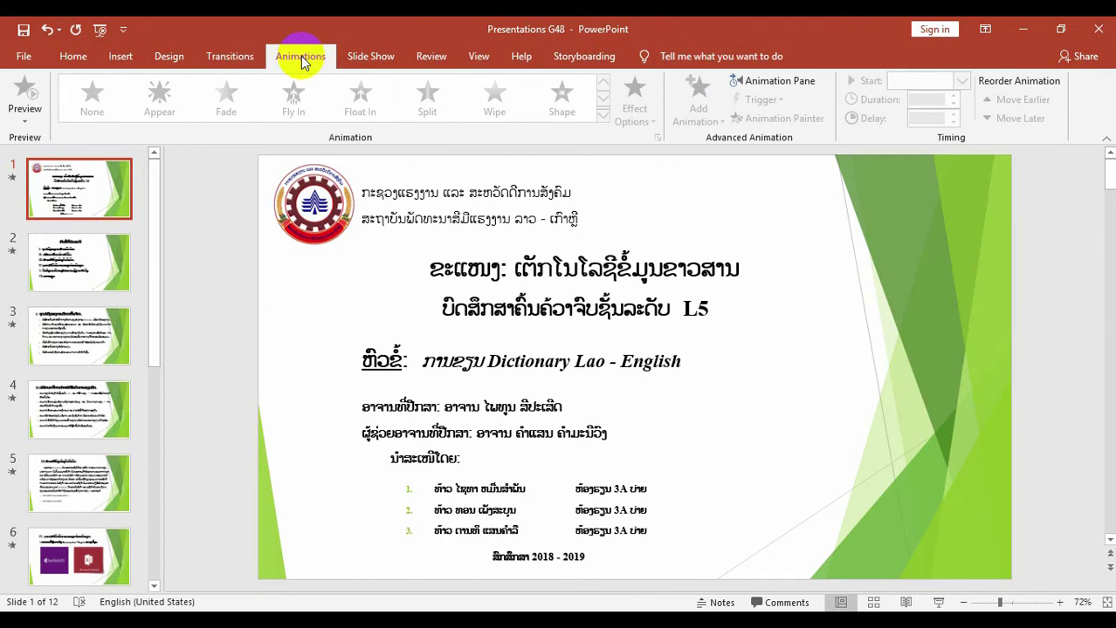
{"action": "left_click", "coordinate": [480, 305]}
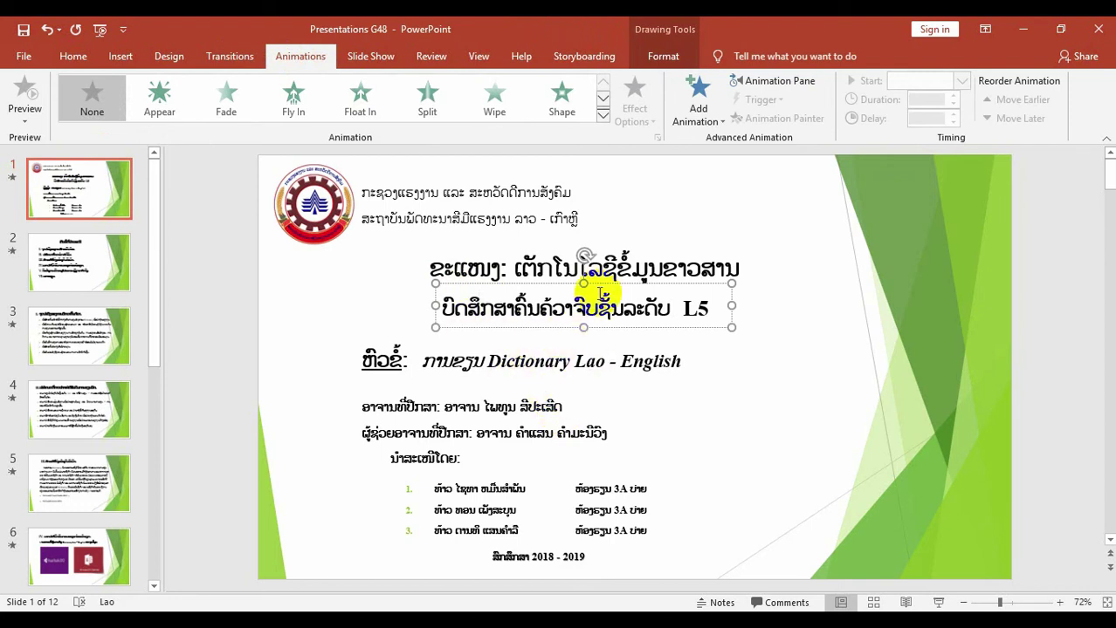
{"action": "left_click", "coordinate": [73, 255]}
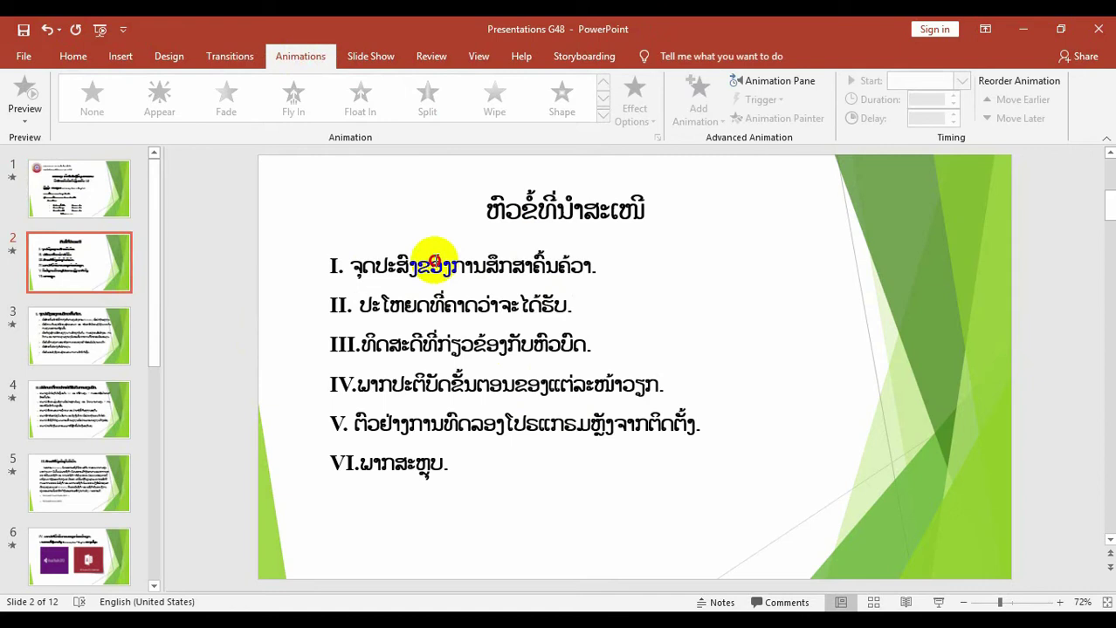
{"action": "left_click", "coordinate": [456, 260]}
{"action": "left_click_drag", "start_coordinate": [461, 465], "coordinate": [307, 241]}
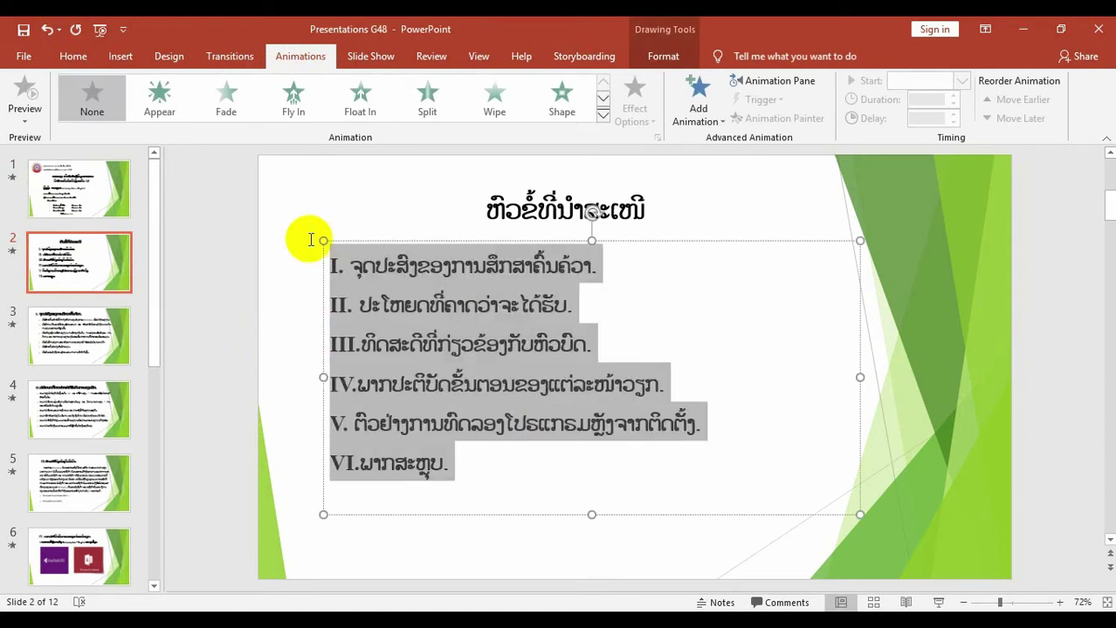
{"action": "left_click", "coordinate": [939, 602]}
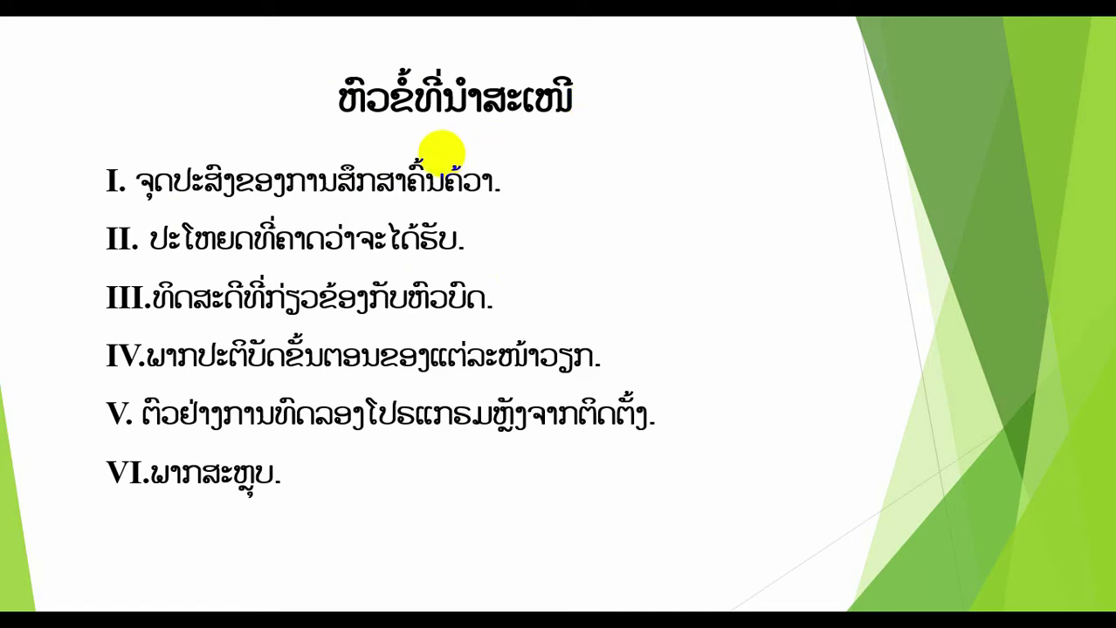
{"action": "key", "text": "Escape"}
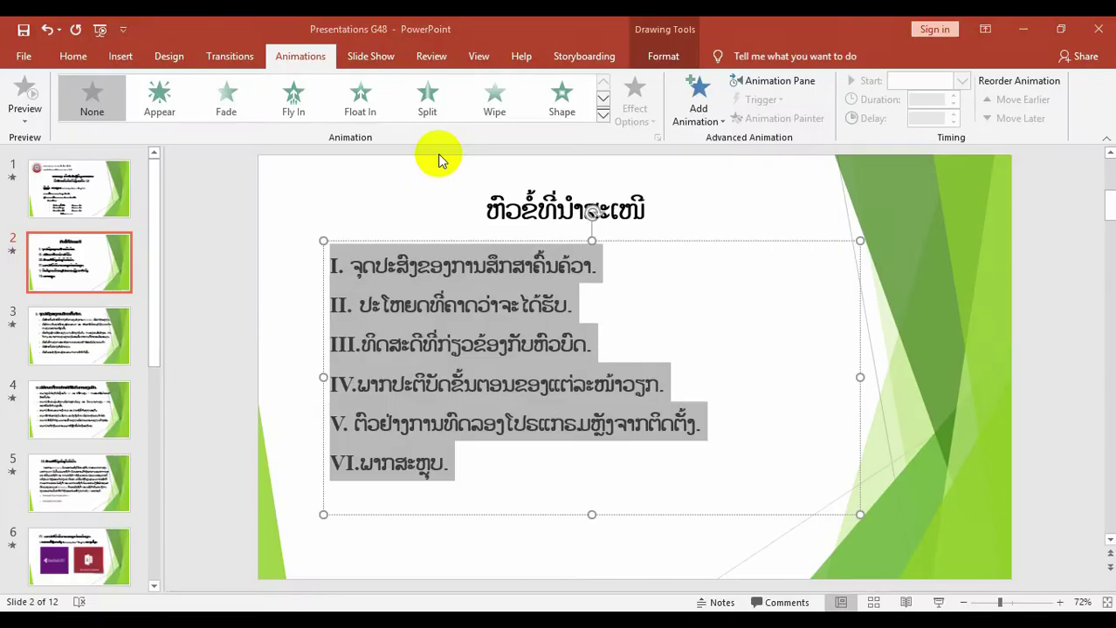
{"action": "left_click", "coordinate": [486, 343]}
{"action": "left_click_drag", "start_coordinate": [601, 267], "coordinate": [309, 265]}
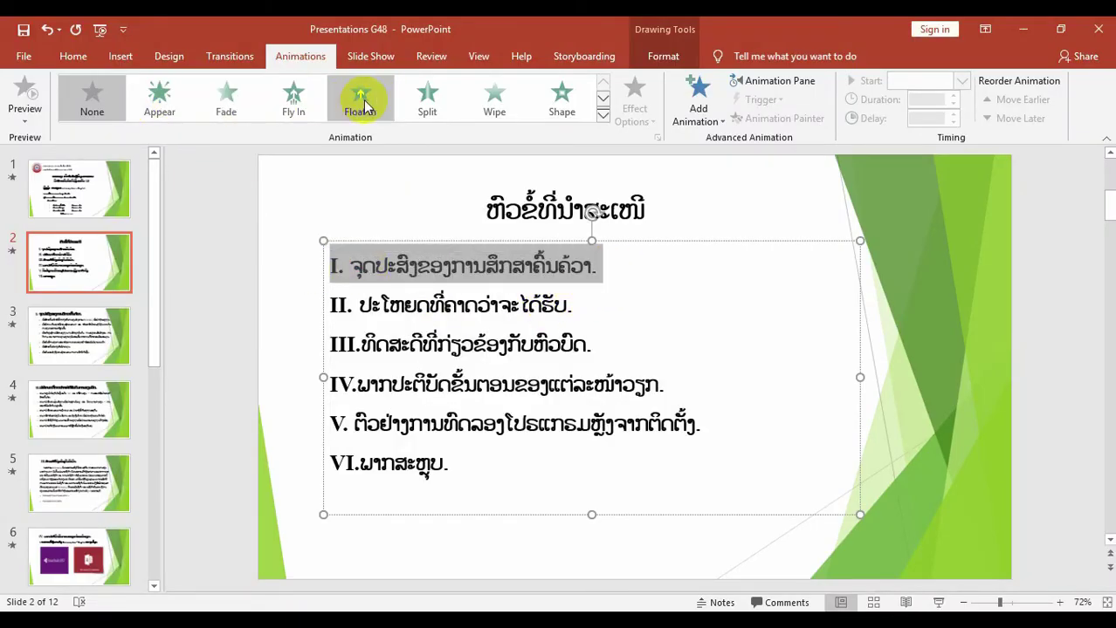
- Give slide 2's outline lines I and II the Bounce entrance animation
{"action": "left_click", "coordinate": [602, 115]}
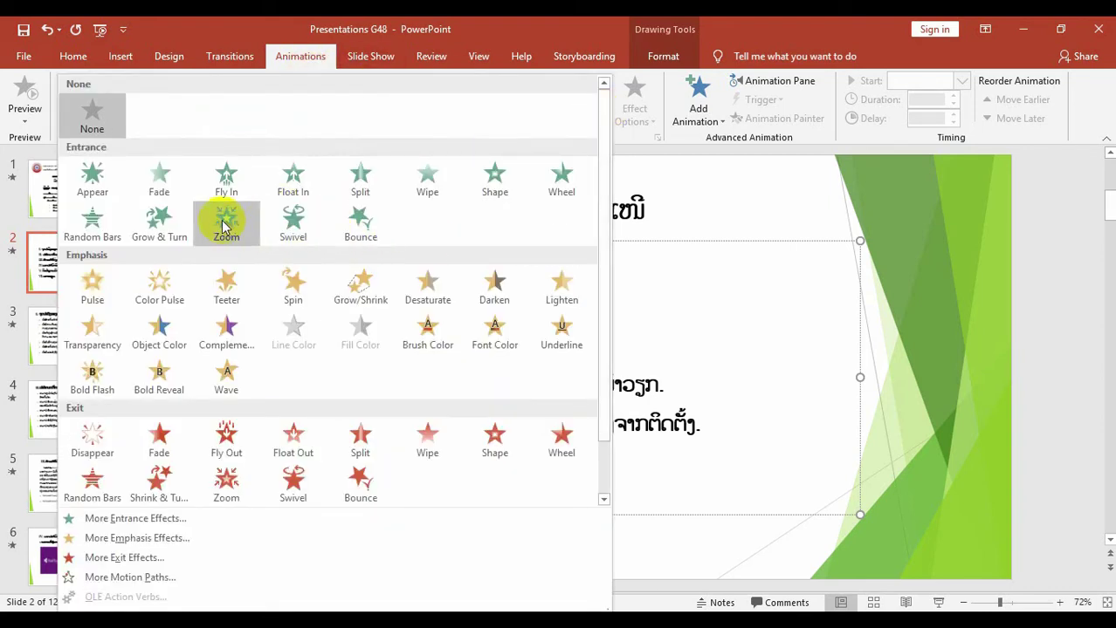
{"action": "left_click", "coordinate": [365, 223]}
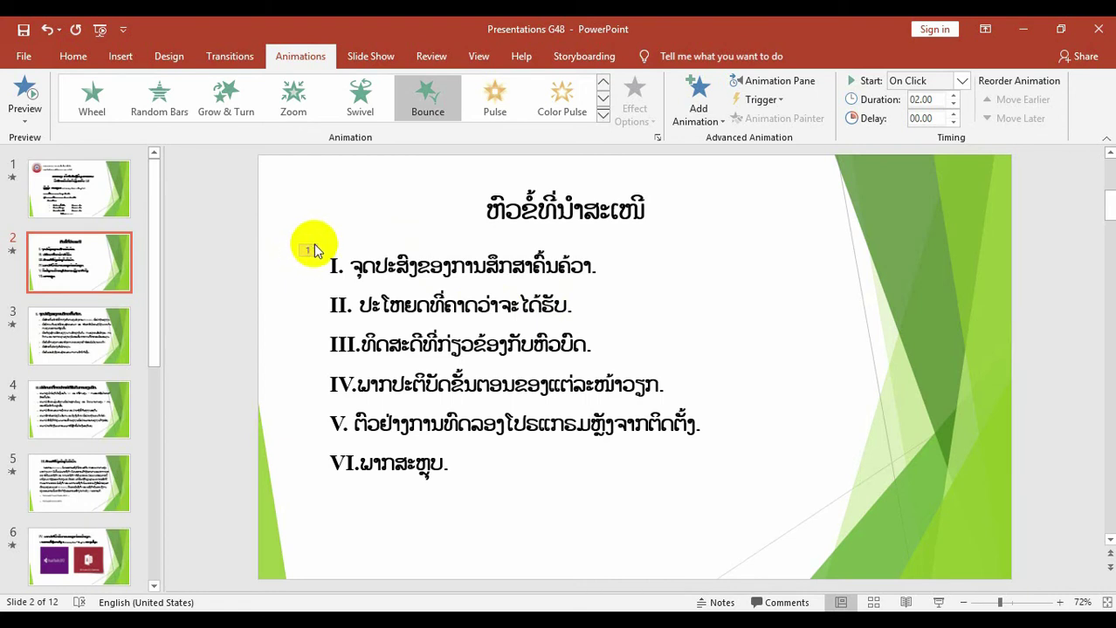
{"action": "left_click_drag", "start_coordinate": [594, 311], "coordinate": [281, 316]}
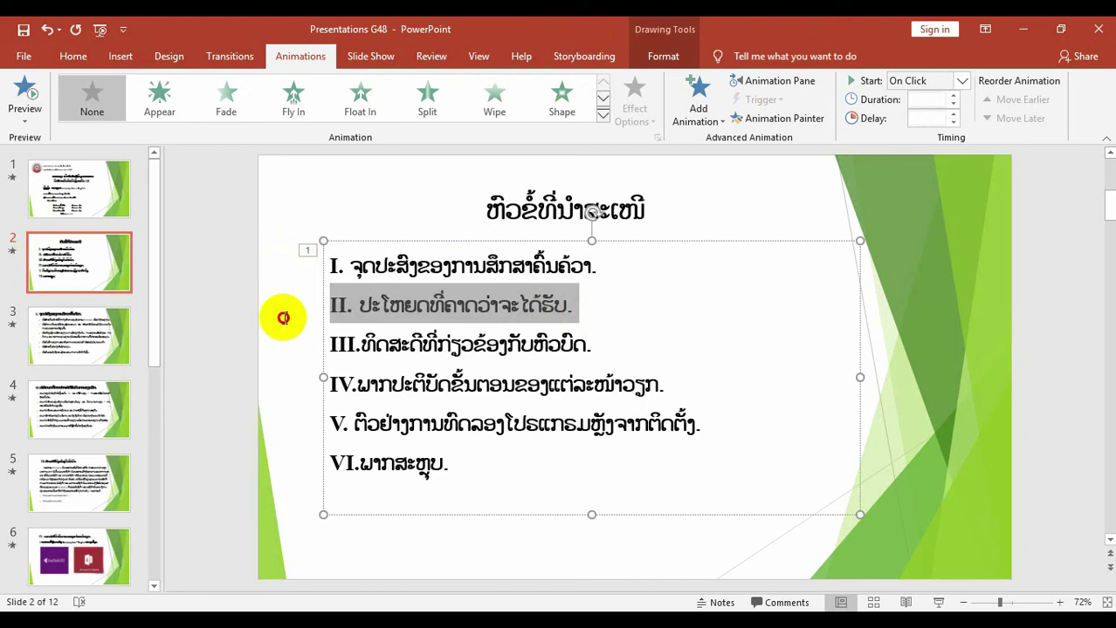
{"action": "left_click", "coordinate": [610, 115]}
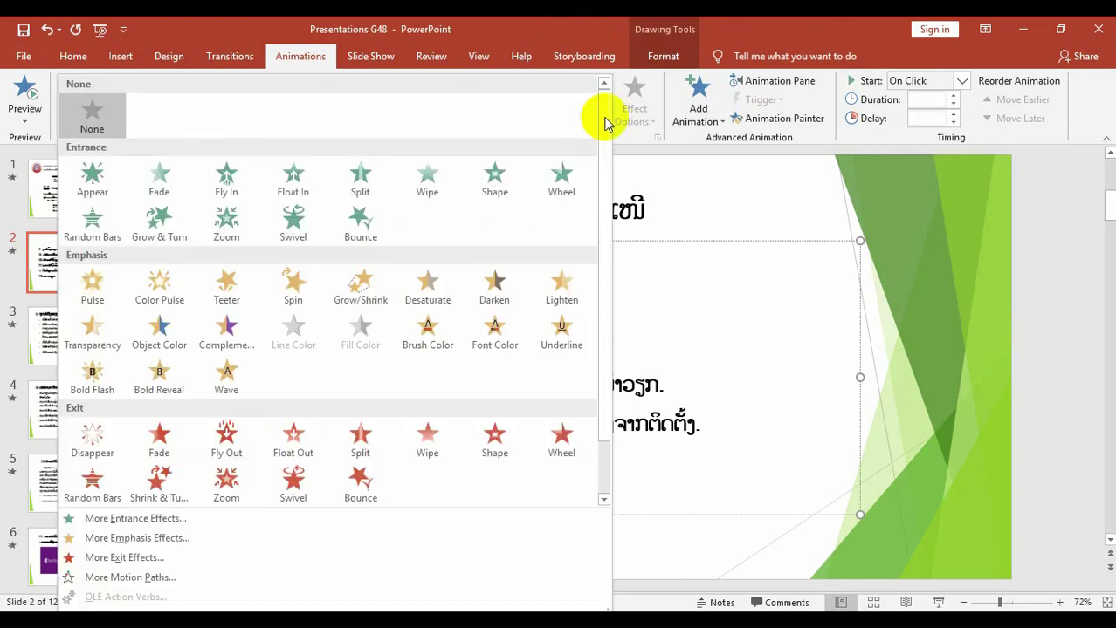
{"action": "left_click", "coordinate": [363, 226]}
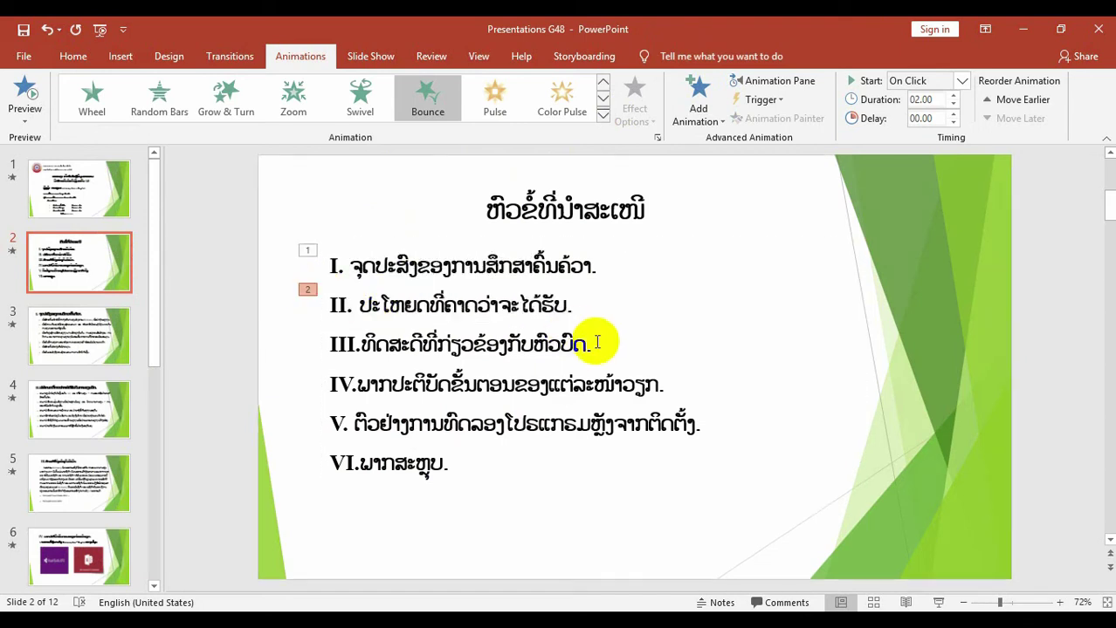
- Give line III a Float In entrance and line IV an Appear entrance
{"action": "left_click_drag", "start_coordinate": [594, 344], "coordinate": [312, 346]}
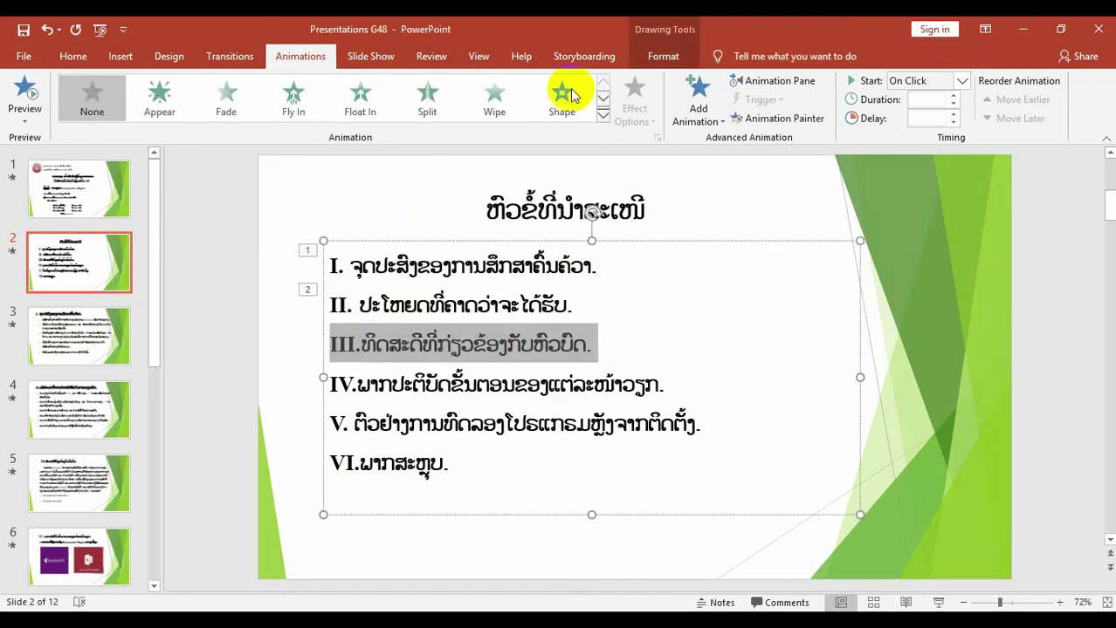
{"action": "left_click", "coordinate": [603, 116]}
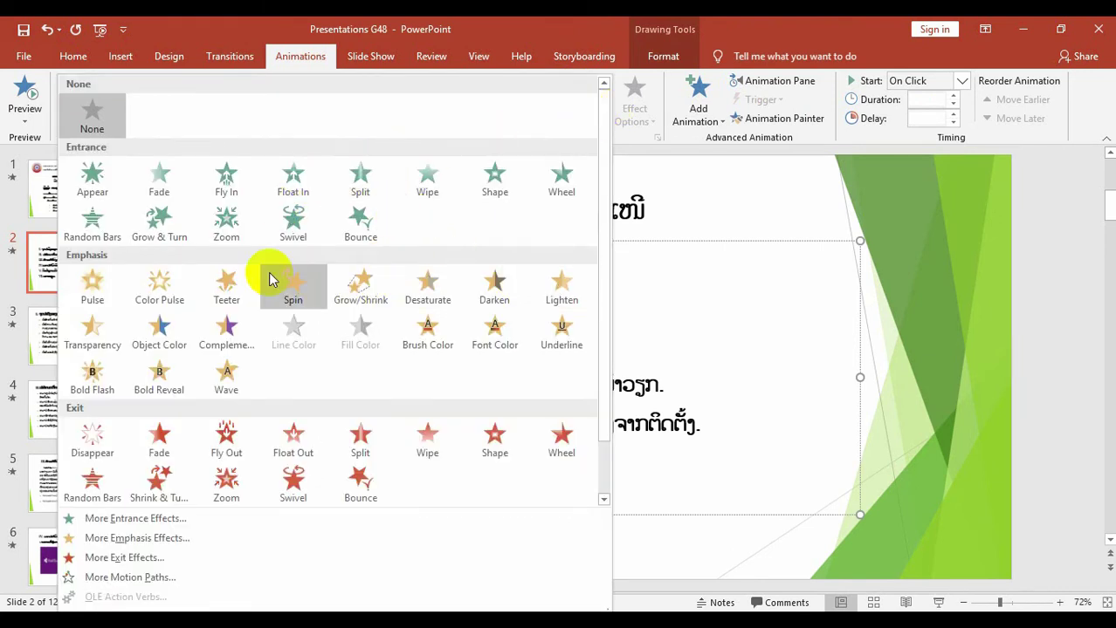
{"action": "left_click", "coordinate": [305, 192]}
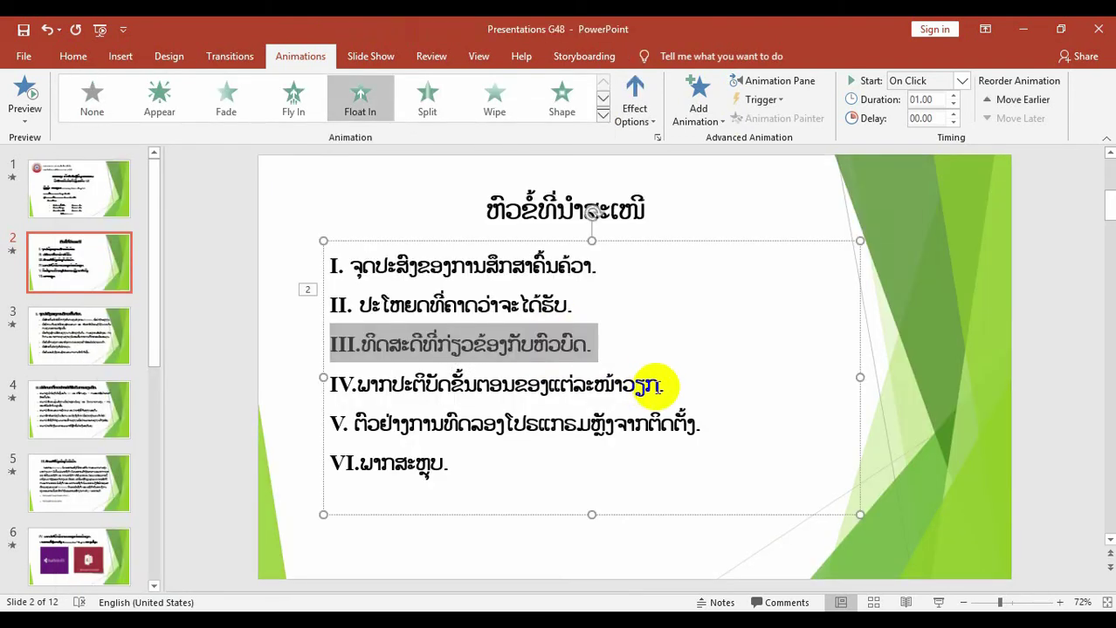
{"action": "left_click_drag", "start_coordinate": [674, 384], "coordinate": [280, 386]}
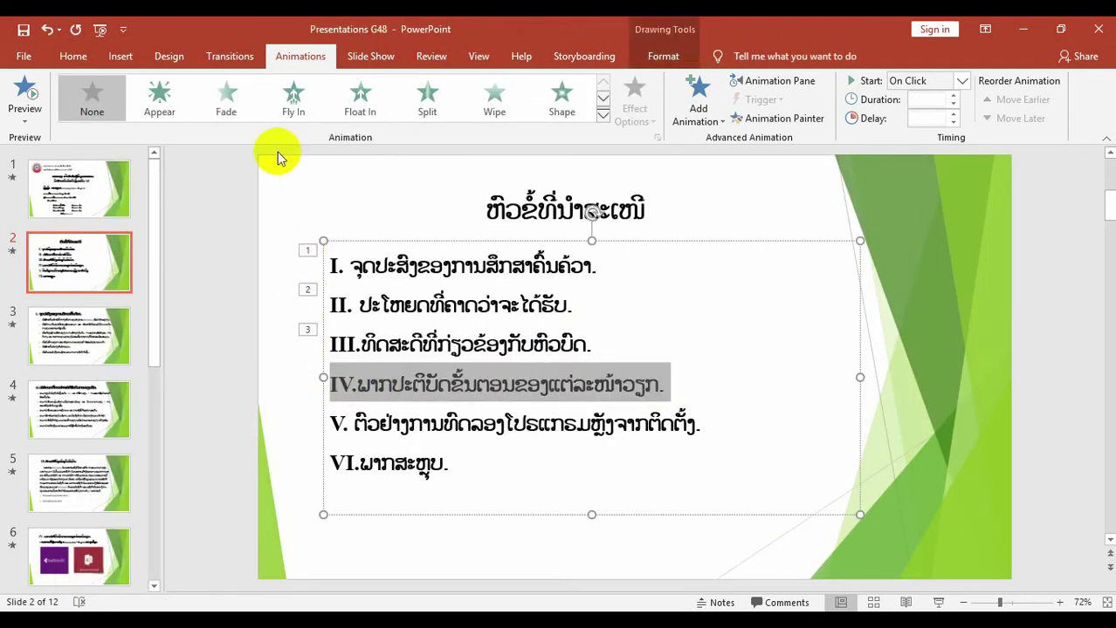
{"action": "left_click", "coordinate": [164, 102]}
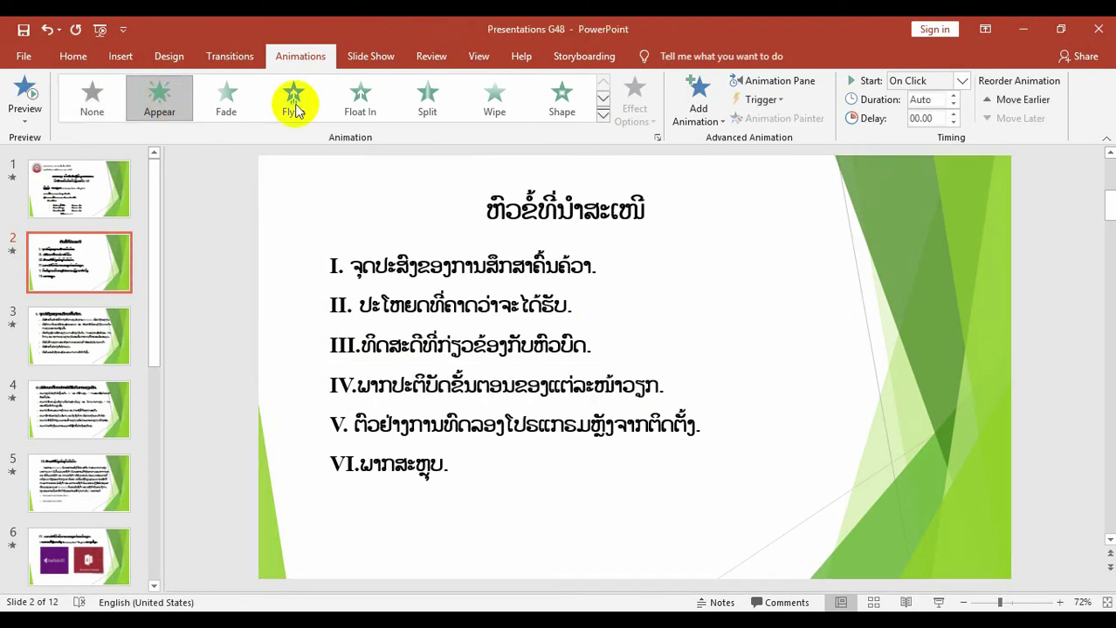
- Change line IV's animation to Wheel and give line V a Swivel entrance
{"action": "left_click", "coordinate": [601, 118]}
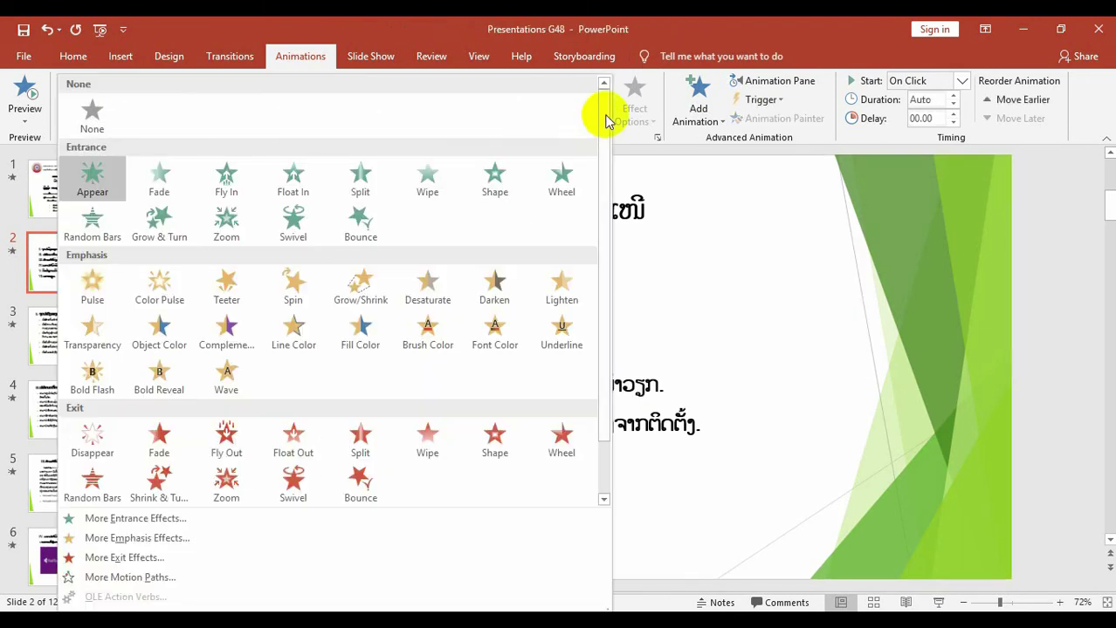
{"action": "left_click", "coordinate": [569, 182]}
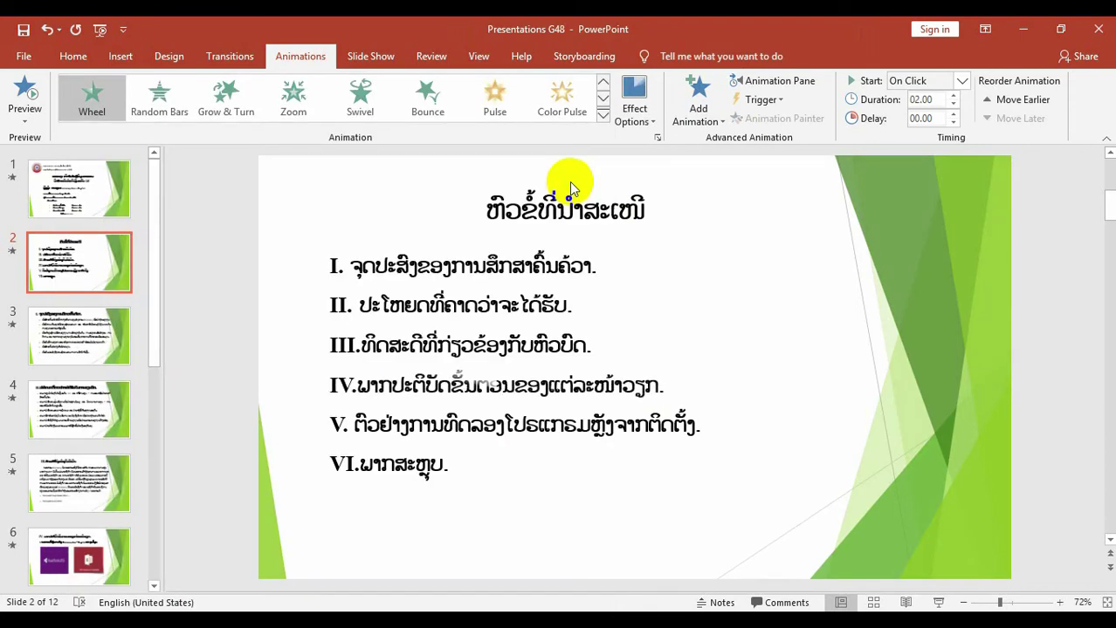
{"action": "left_click", "coordinate": [684, 428]}
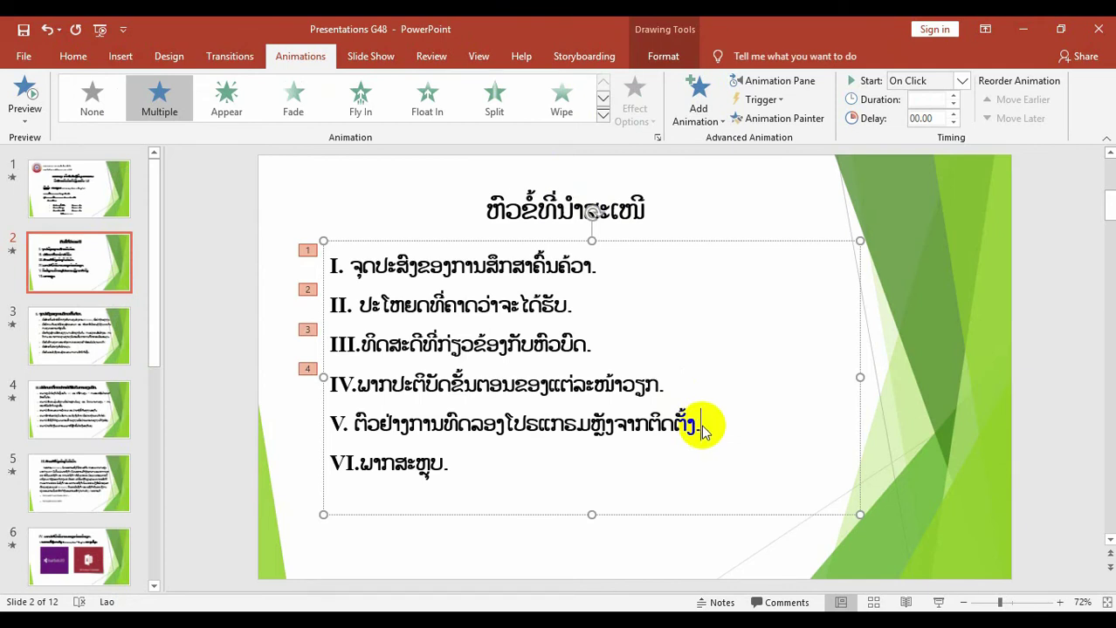
{"action": "left_click", "coordinate": [625, 424]}
{"action": "mouse_move", "coordinate": [704, 426]}
{"action": "left_mouse_down"}
{"action": "mouse_move", "coordinate": [541, 414]}
{"action": "mouse_move", "coordinate": [269, 428]}
{"action": "left_mouse_up"}
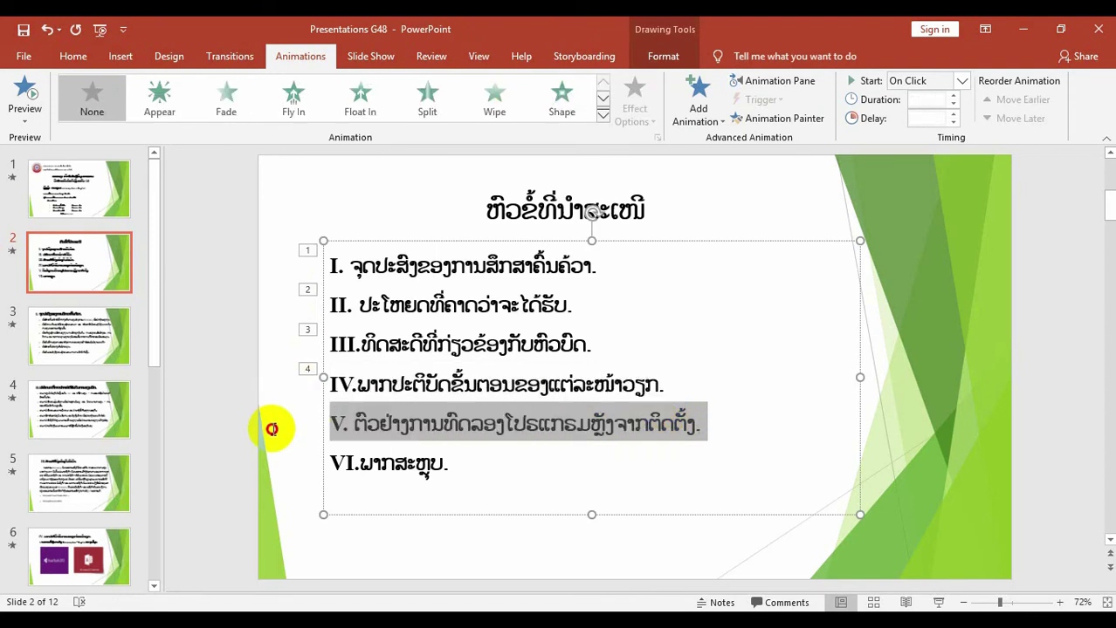
{"action": "left_click", "coordinate": [602, 114]}
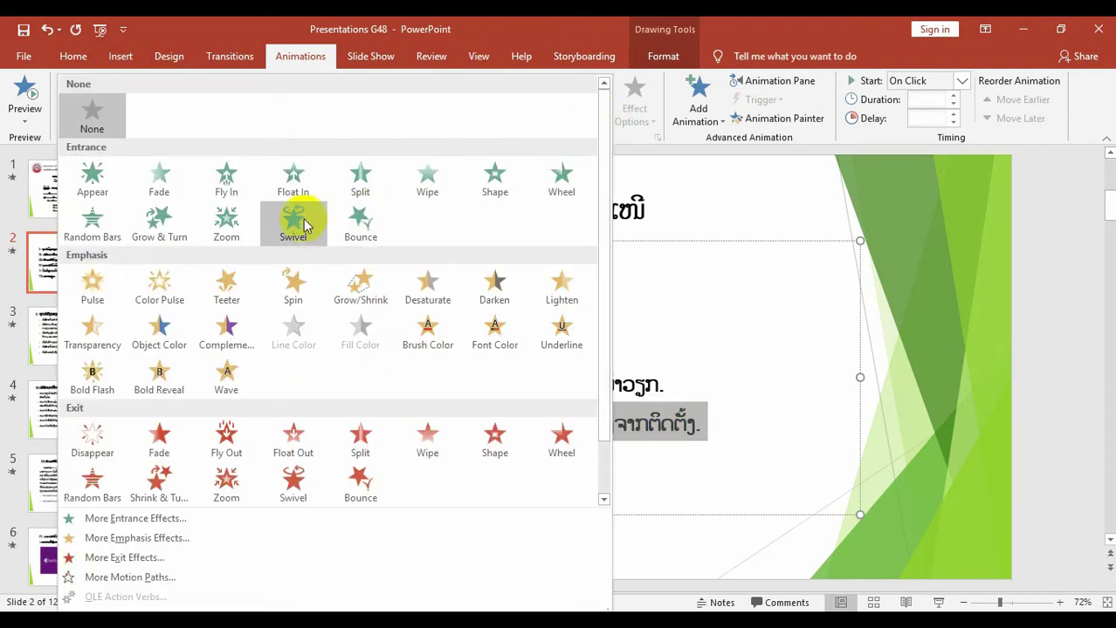
{"action": "left_click", "coordinate": [297, 225]}
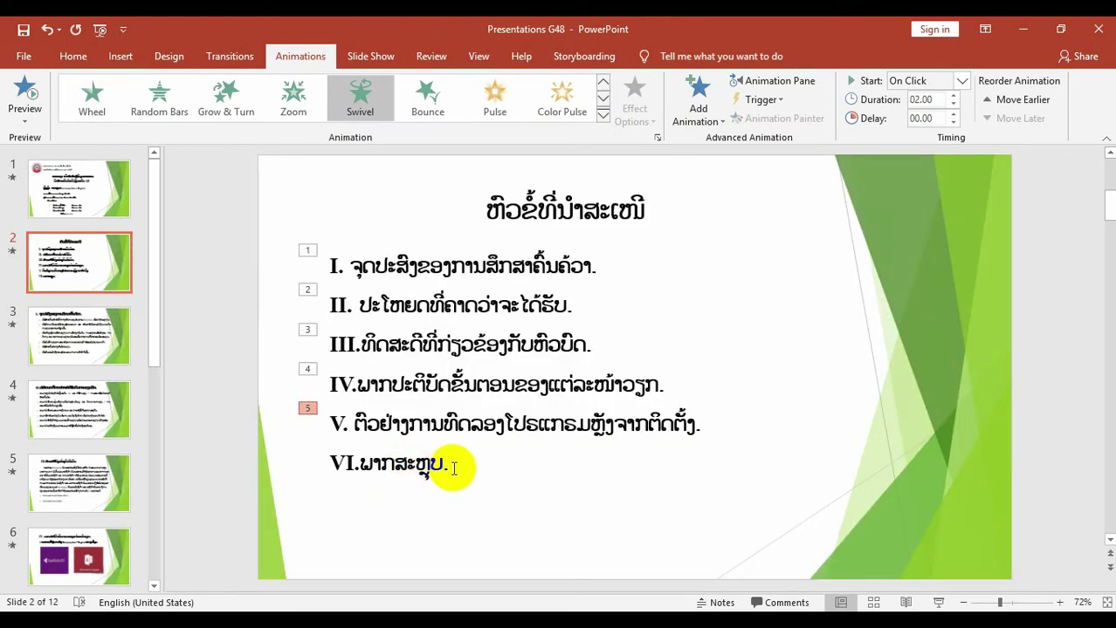
- Give line VI of the outline a Bounce entrance animation
{"action": "left_click_drag", "start_coordinate": [453, 469], "coordinate": [334, 464]}
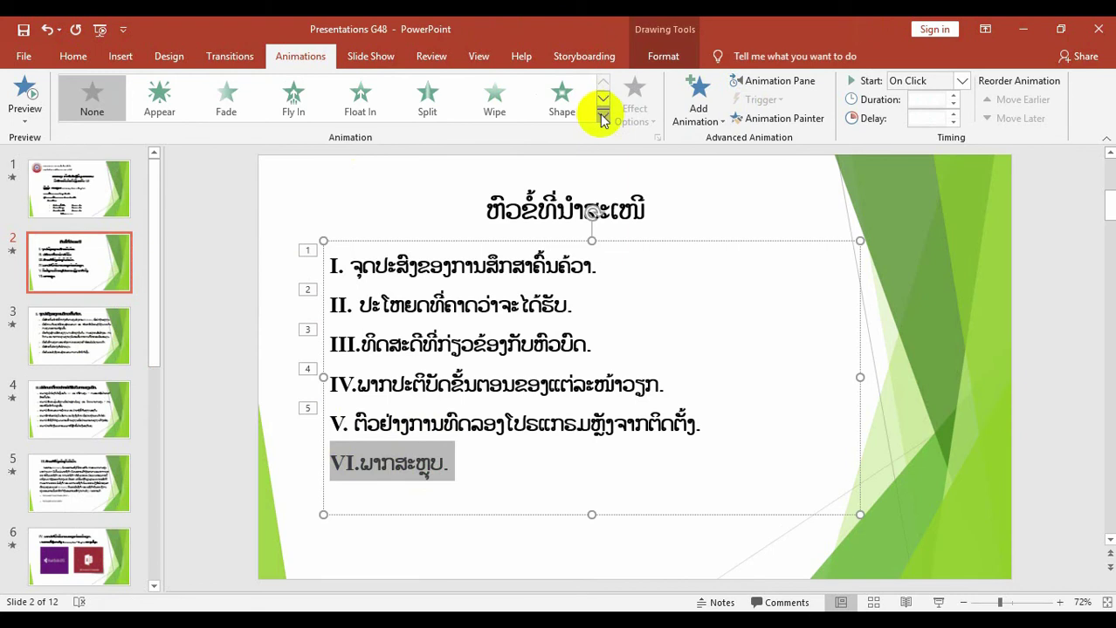
{"action": "left_click", "coordinate": [602, 121]}
{"action": "left_click", "coordinate": [369, 219]}
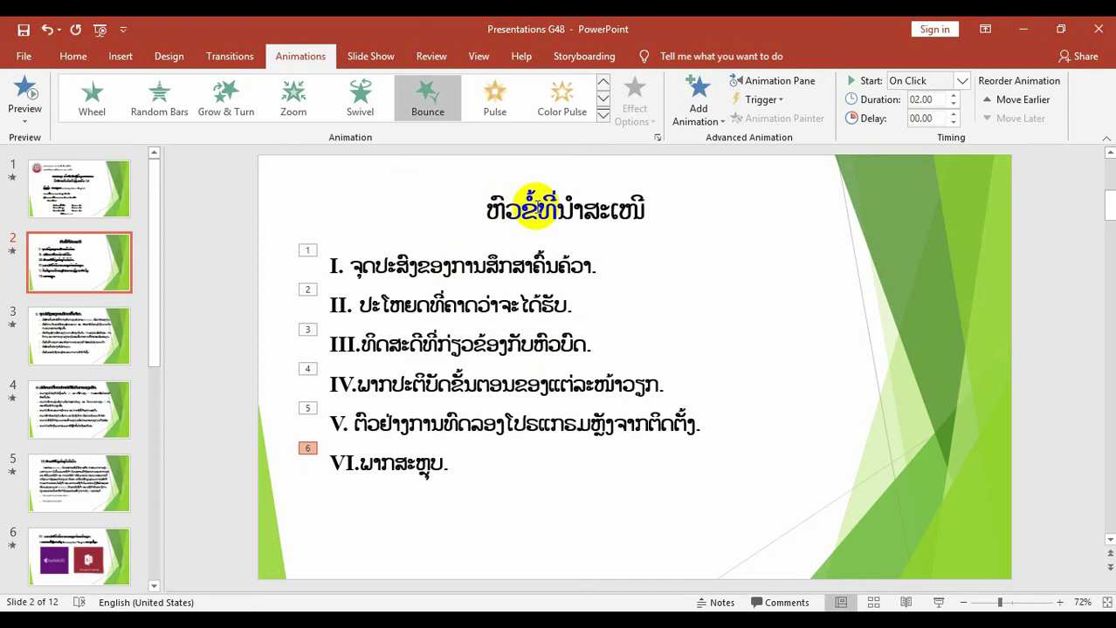
{"action": "left_click", "coordinate": [939, 603]}
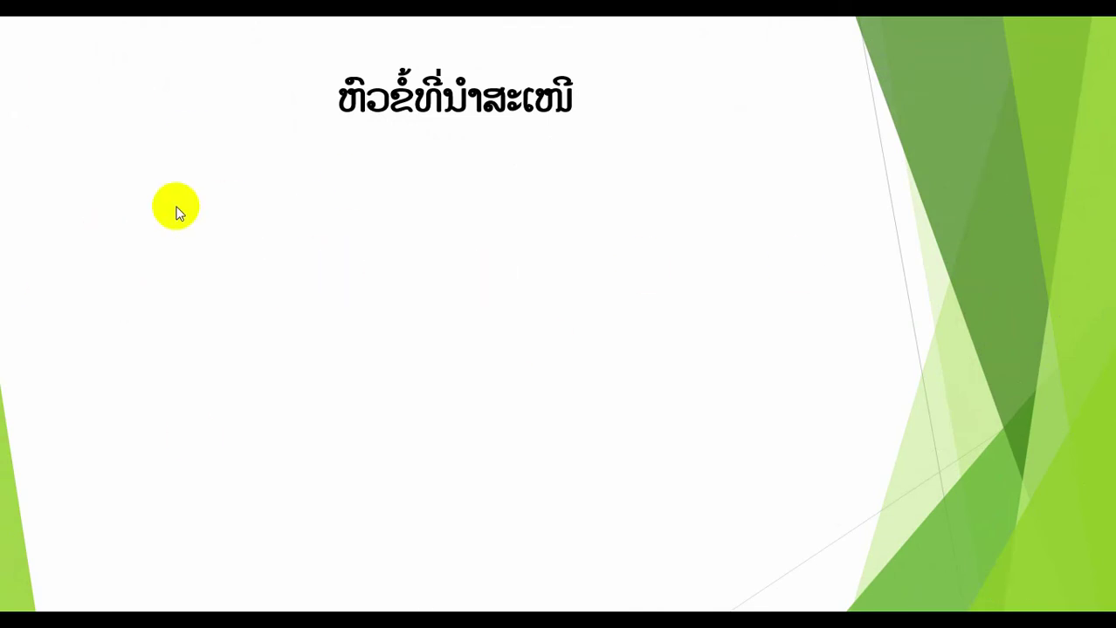
{"action": "left_click", "coordinate": [622, 126]}
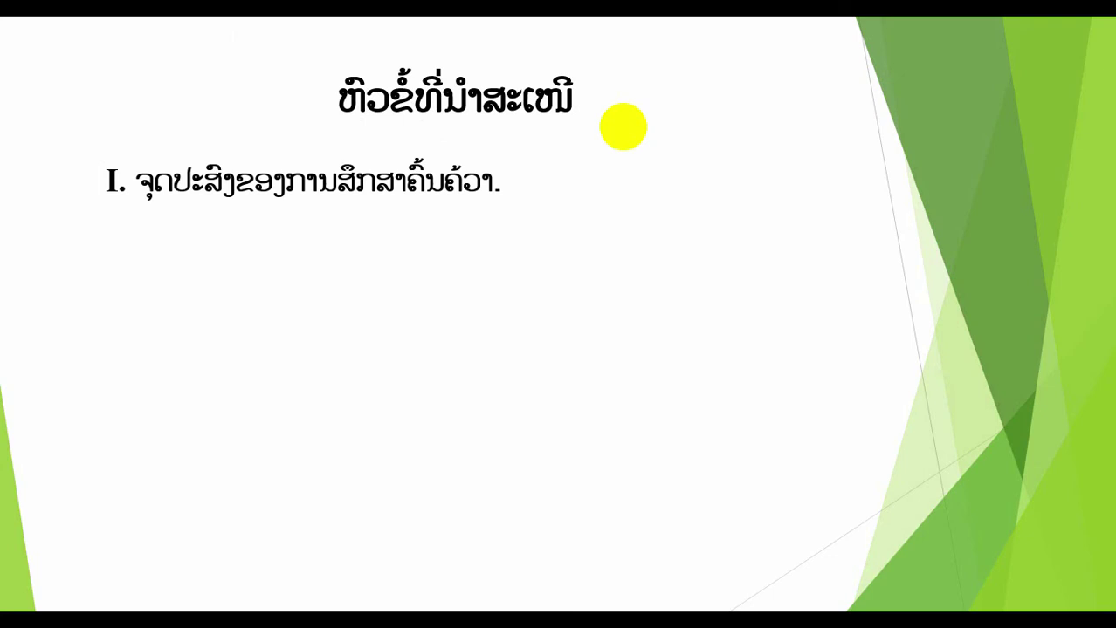
{"action": "left_click", "coordinate": [622, 126]}
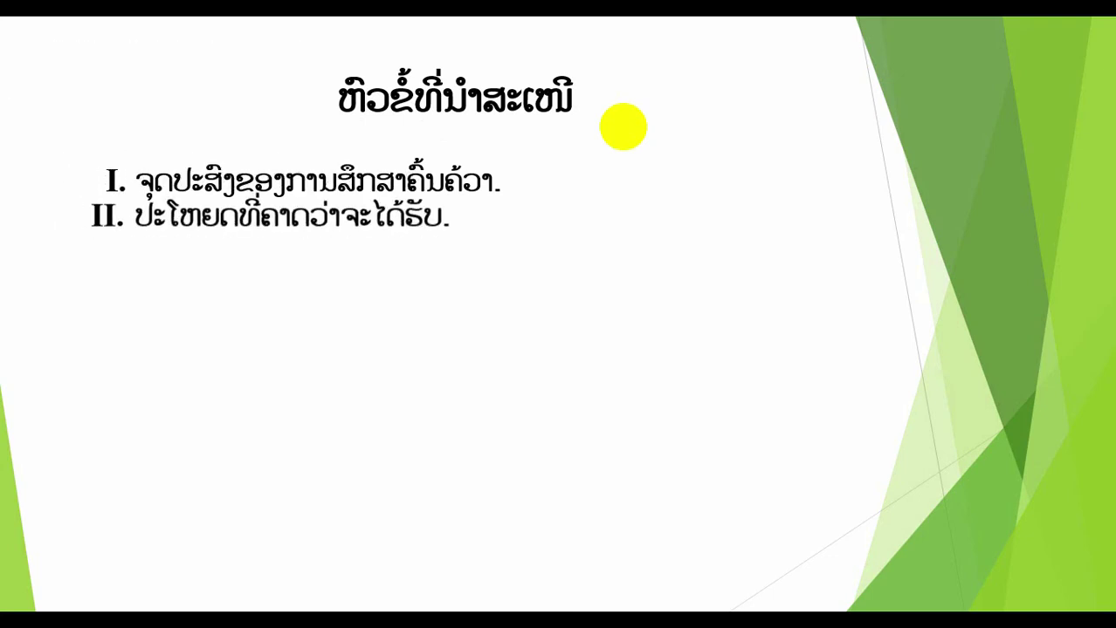
{"action": "left_click", "coordinate": [623, 126]}
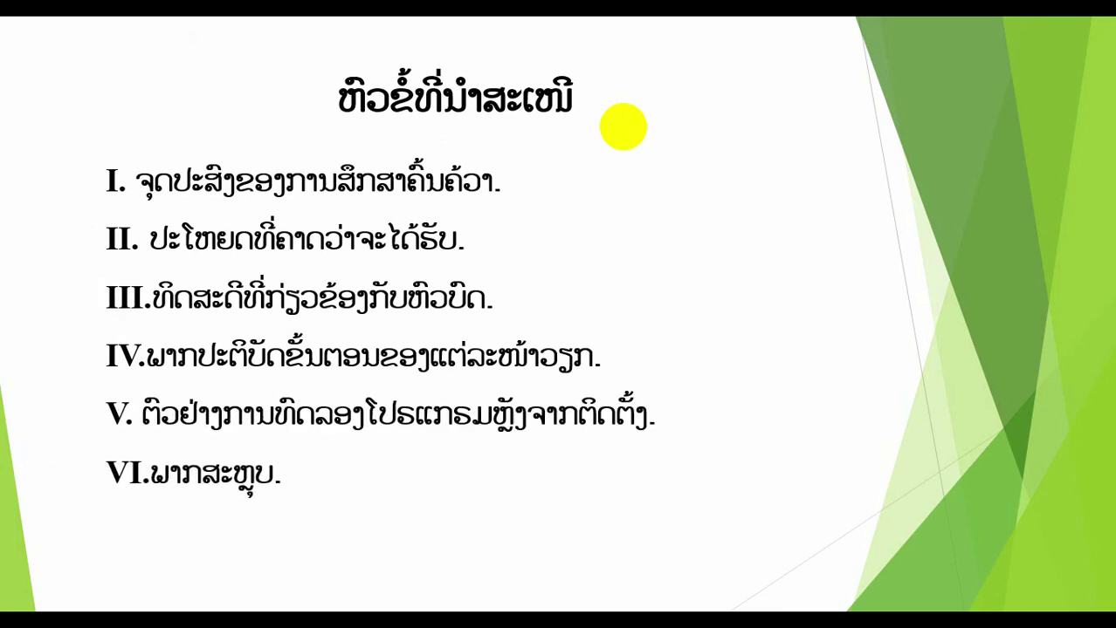
{"action": "key", "text": "Escape"}
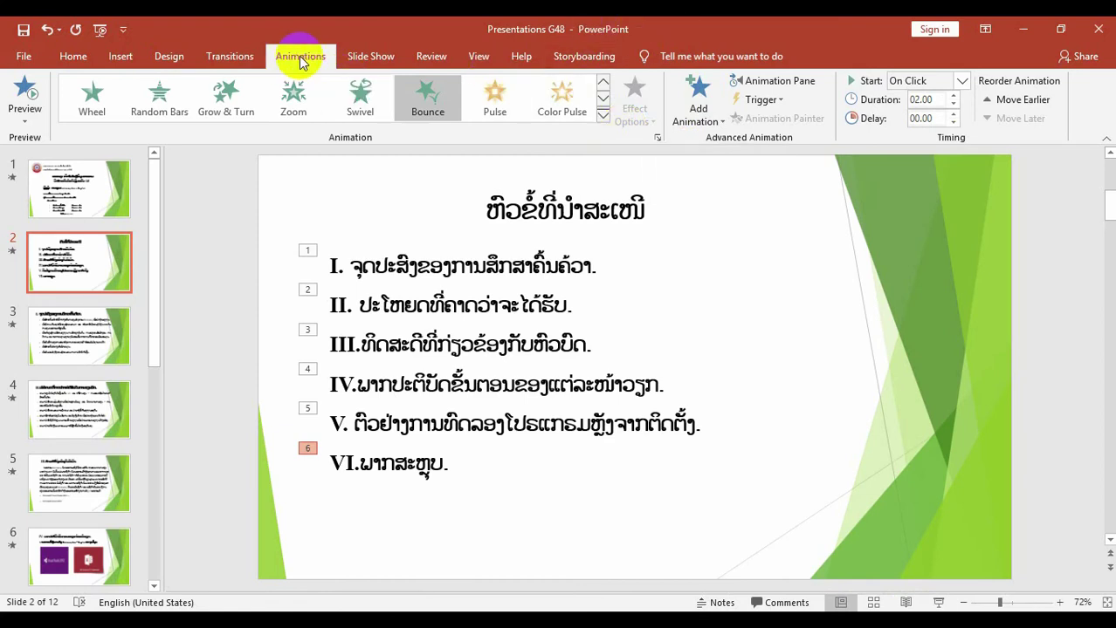
{"action": "left_click", "coordinate": [237, 56]}
{"action": "left_click", "coordinate": [310, 56]}
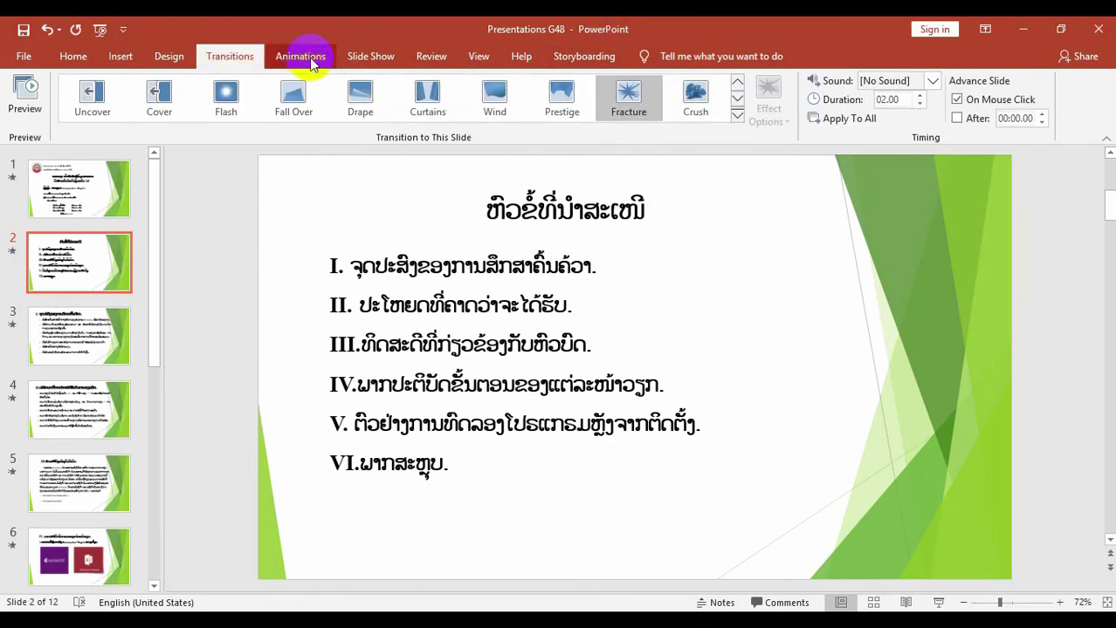
{"action": "left_click", "coordinate": [229, 57]}
{"action": "left_click", "coordinate": [299, 56]}
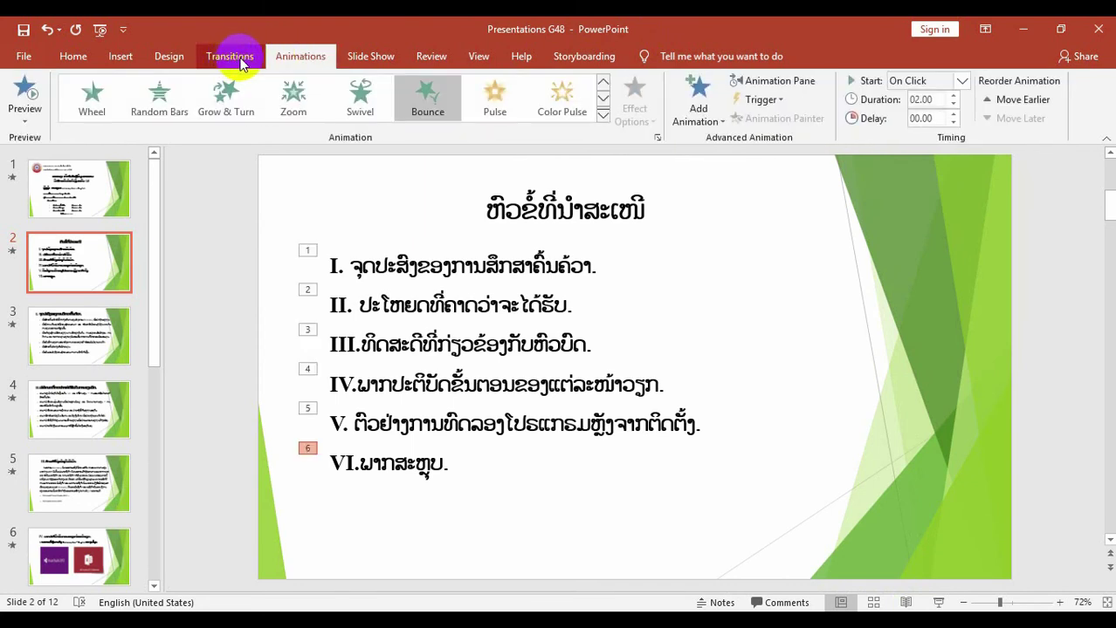
{"action": "left_click", "coordinate": [241, 61]}
{"action": "left_click", "coordinate": [297, 61]}
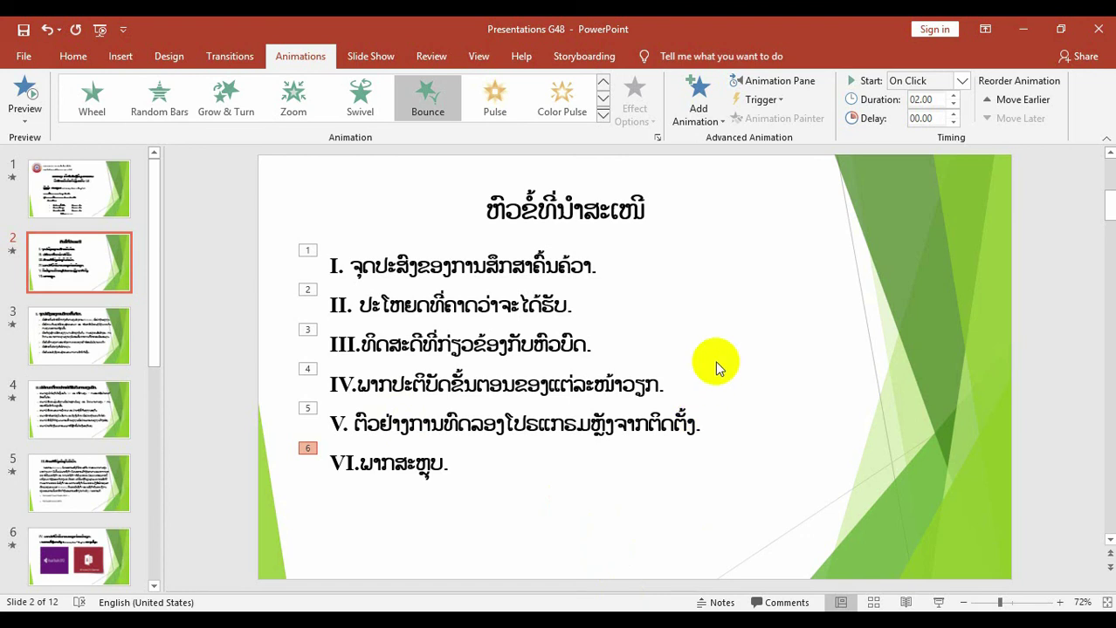
- Switch to the Notepad Lao topic outline, maximize it, and show the hidden tray icons
{"action": "key", "text": "alt+Tab"}
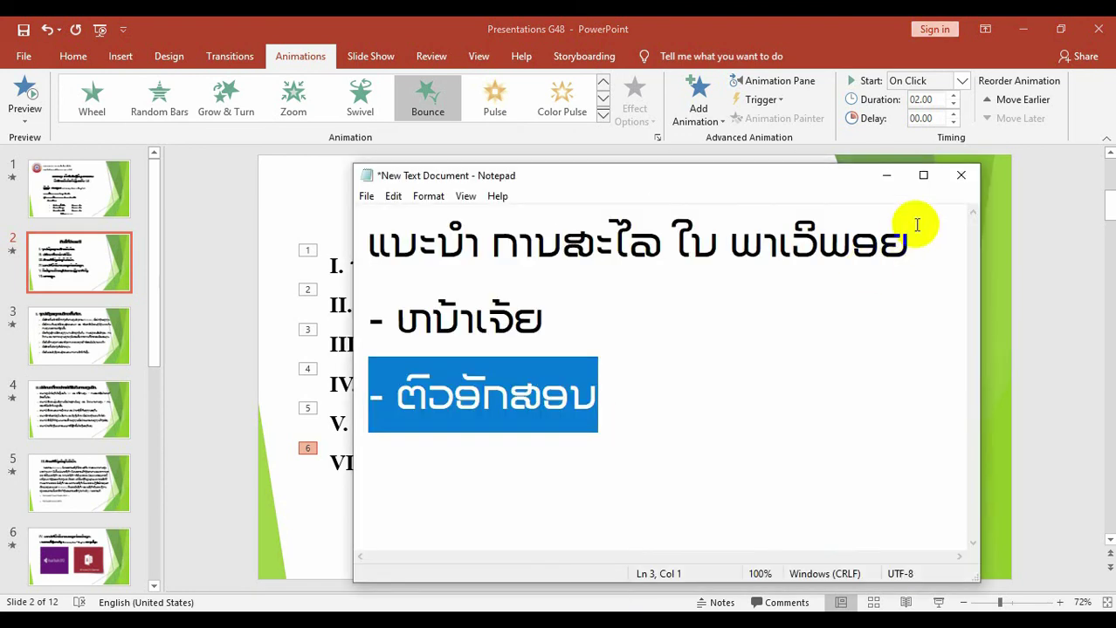
{"action": "left_click", "coordinate": [922, 176]}
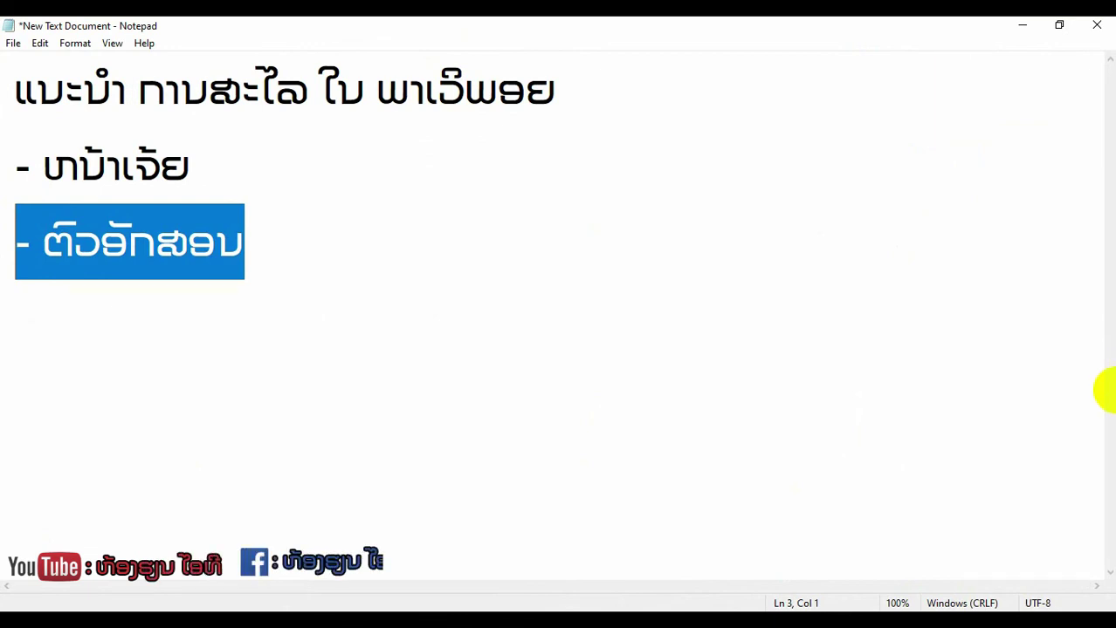
{"action": "left_click", "coordinate": [899, 611]}
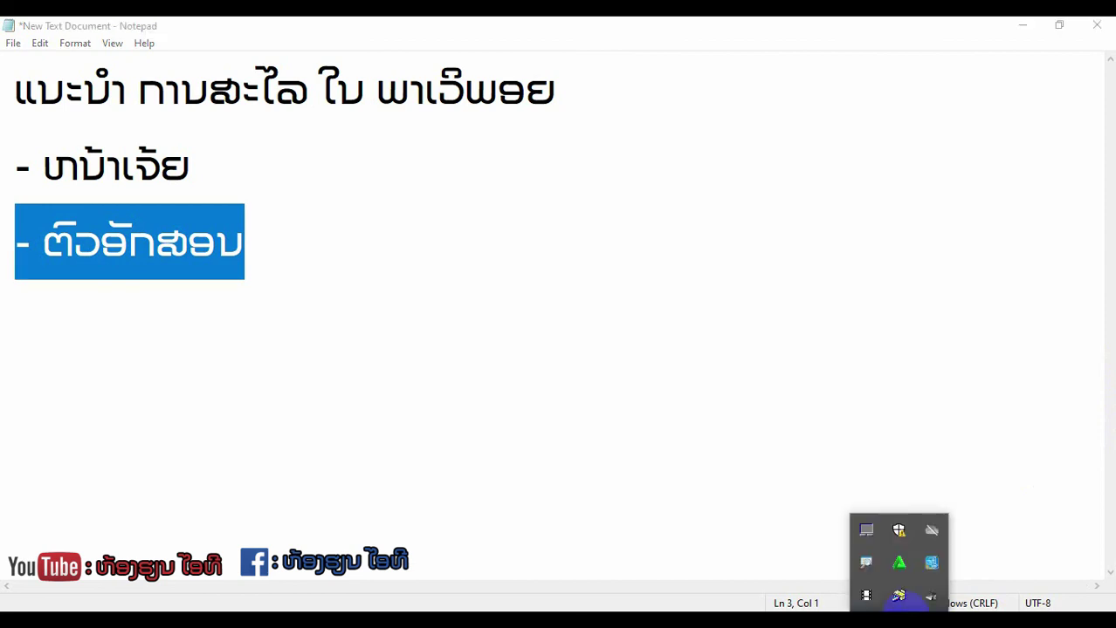